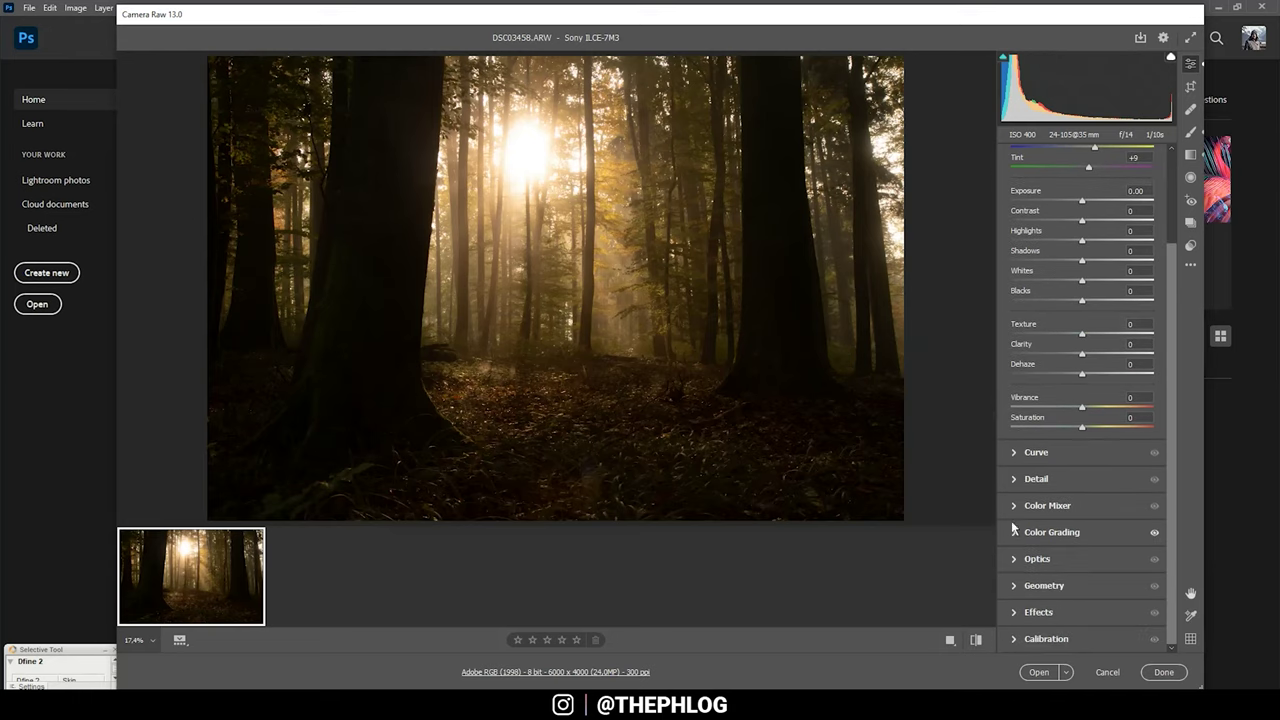
Enable Remove chromatic aberration and Use profile corrections in the Optics panel.
click(1020, 559)
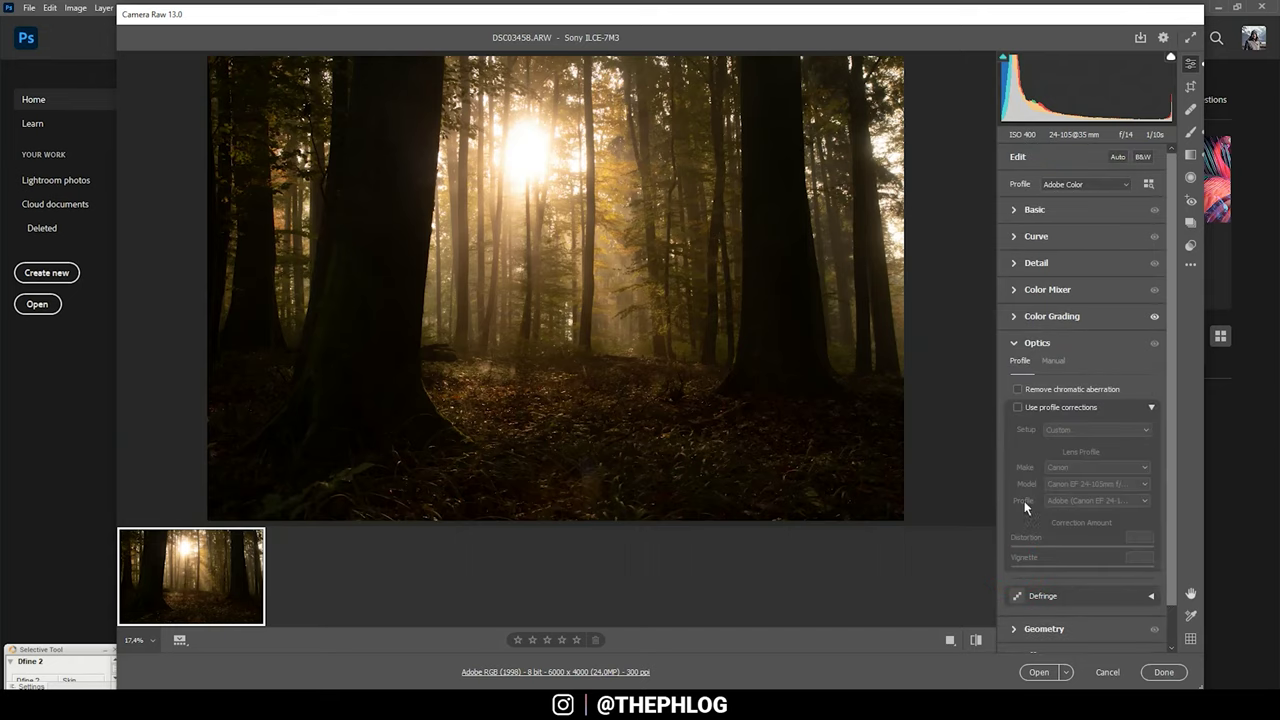
click(1018, 390)
click(1018, 408)
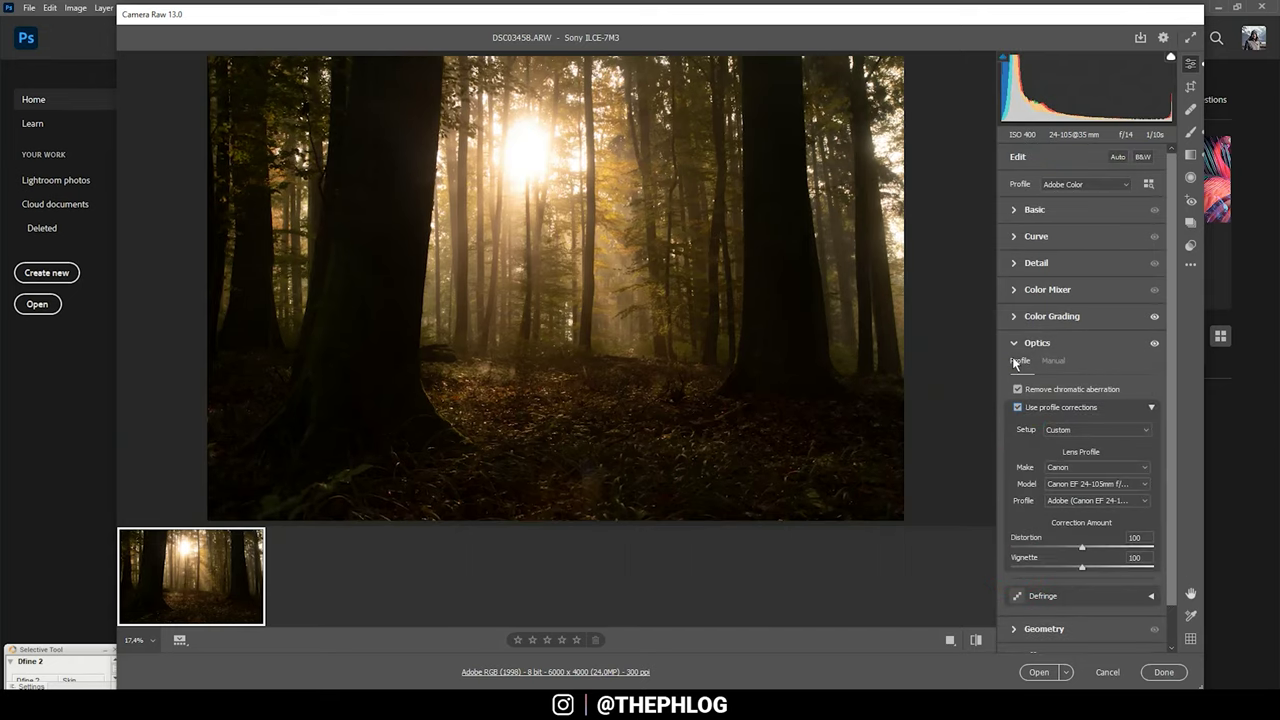
Switch the Basic panel profile from Adobe Color to Adobe Standard.
click(1017, 211)
click(1082, 184)
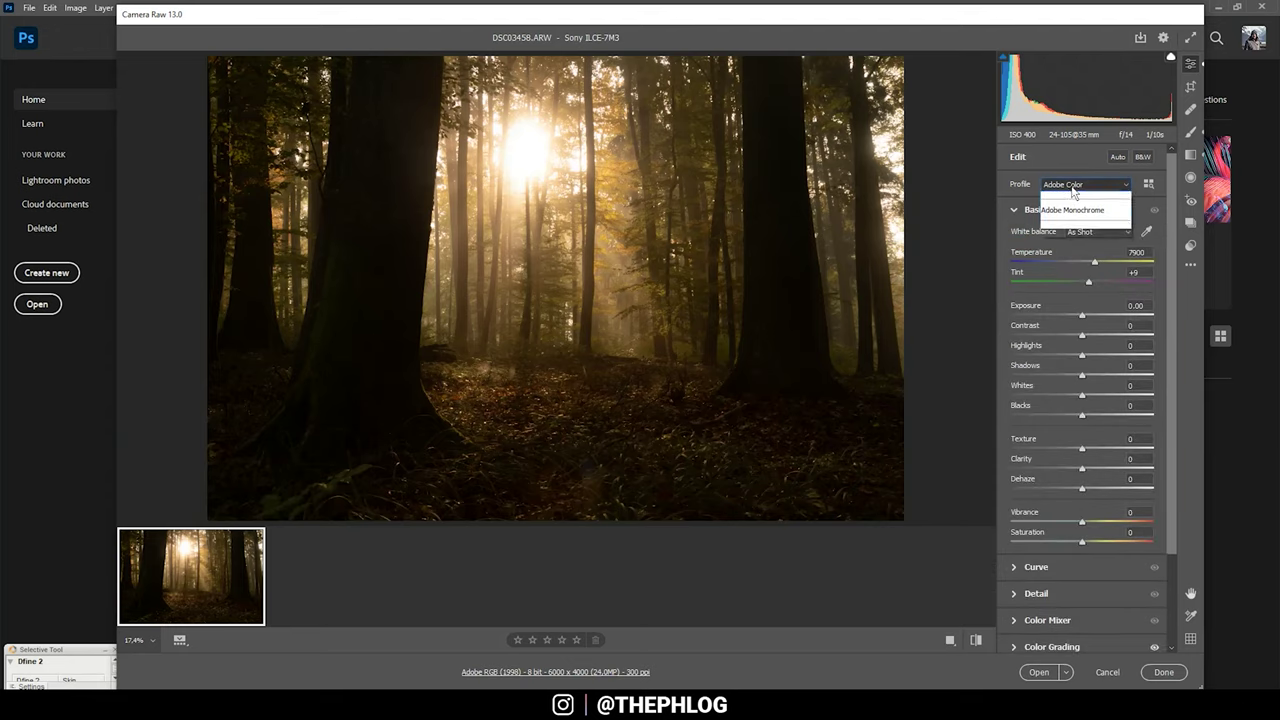
click(1072, 232)
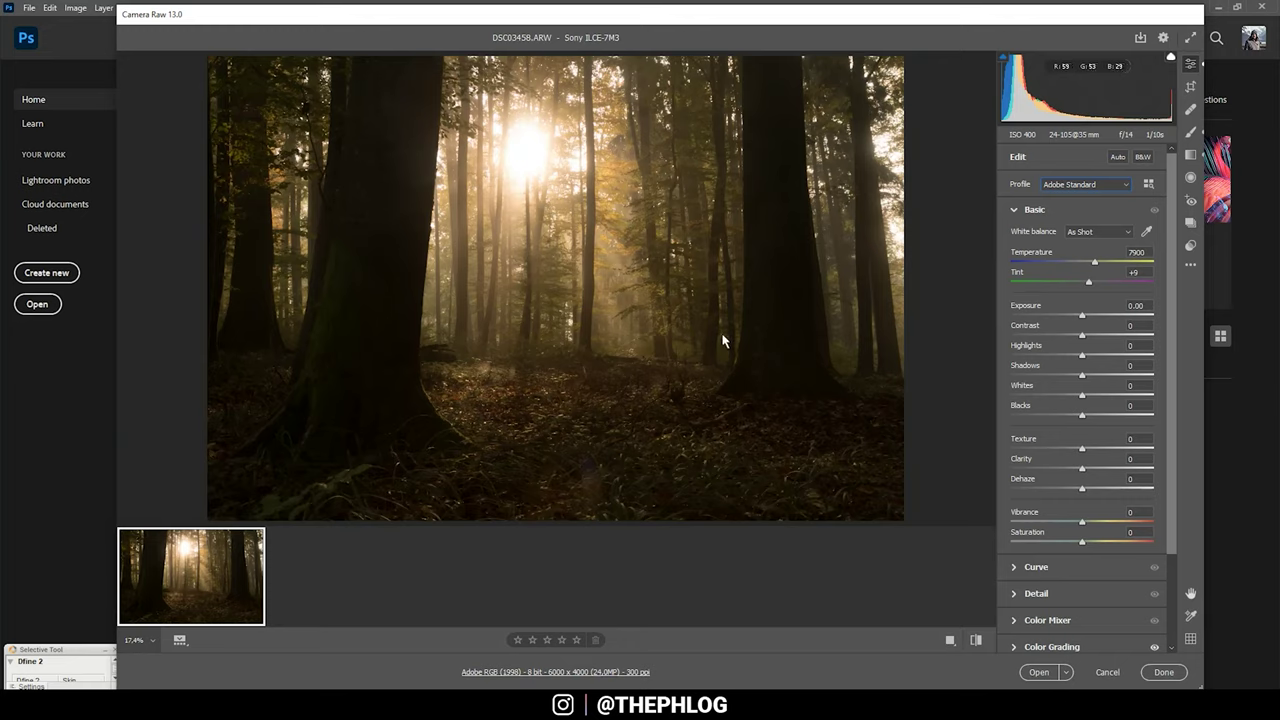
Cool the white balance Temperature to 4750.
click(1095, 262)
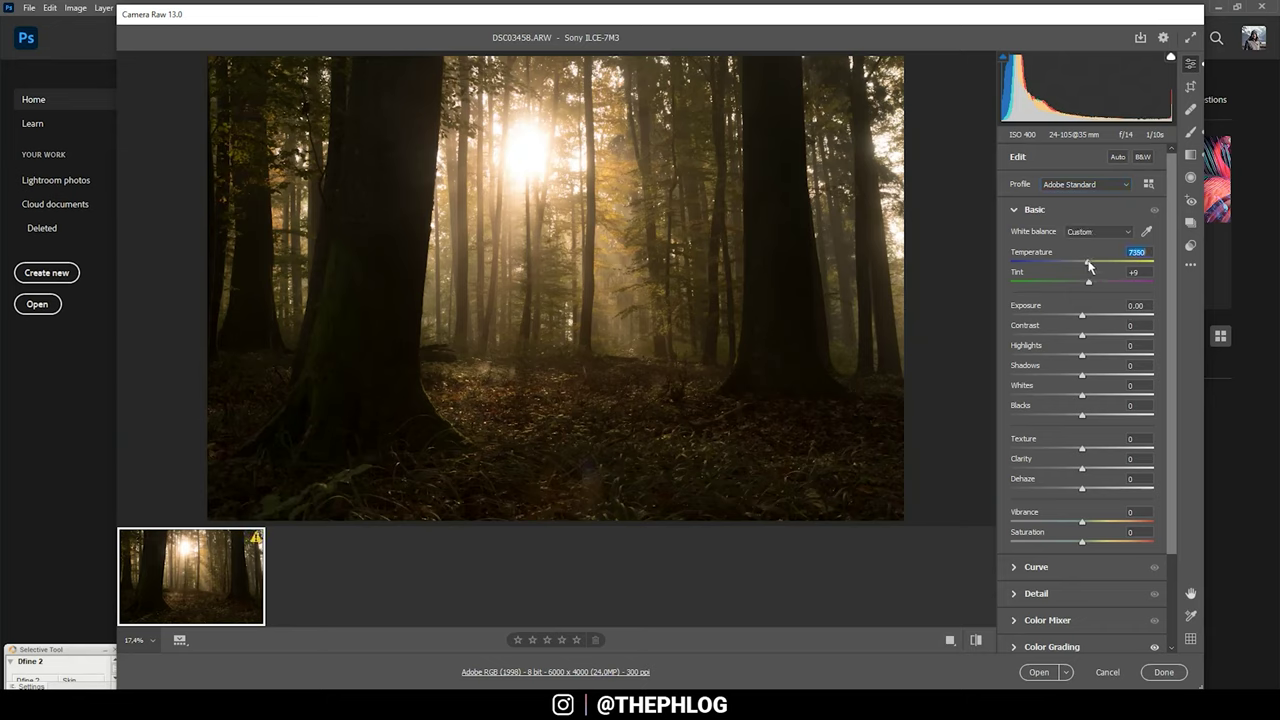
drag(1095, 260, 1056, 260)
drag(1055, 262, 1043, 257)
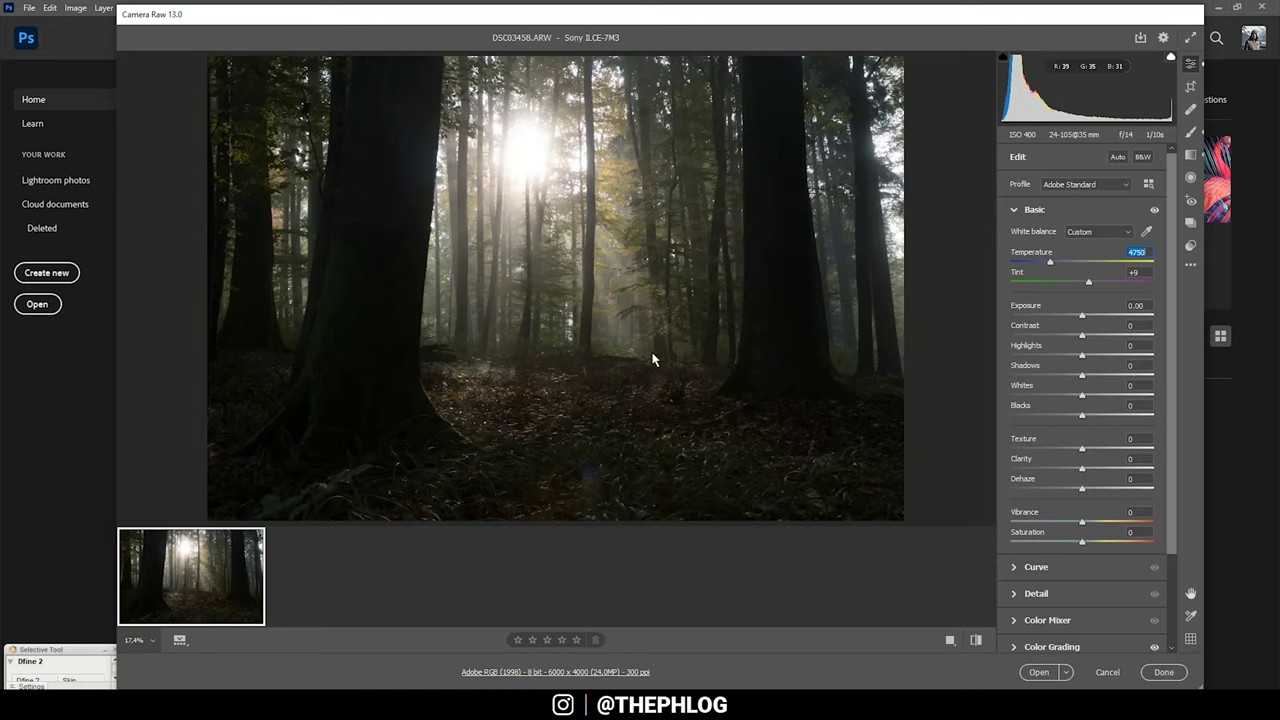
Set Exposure to +0.35 and lift Shadows to +51 to brighten the forest floor.
click(1085, 315)
drag(1085, 313, 1091, 313)
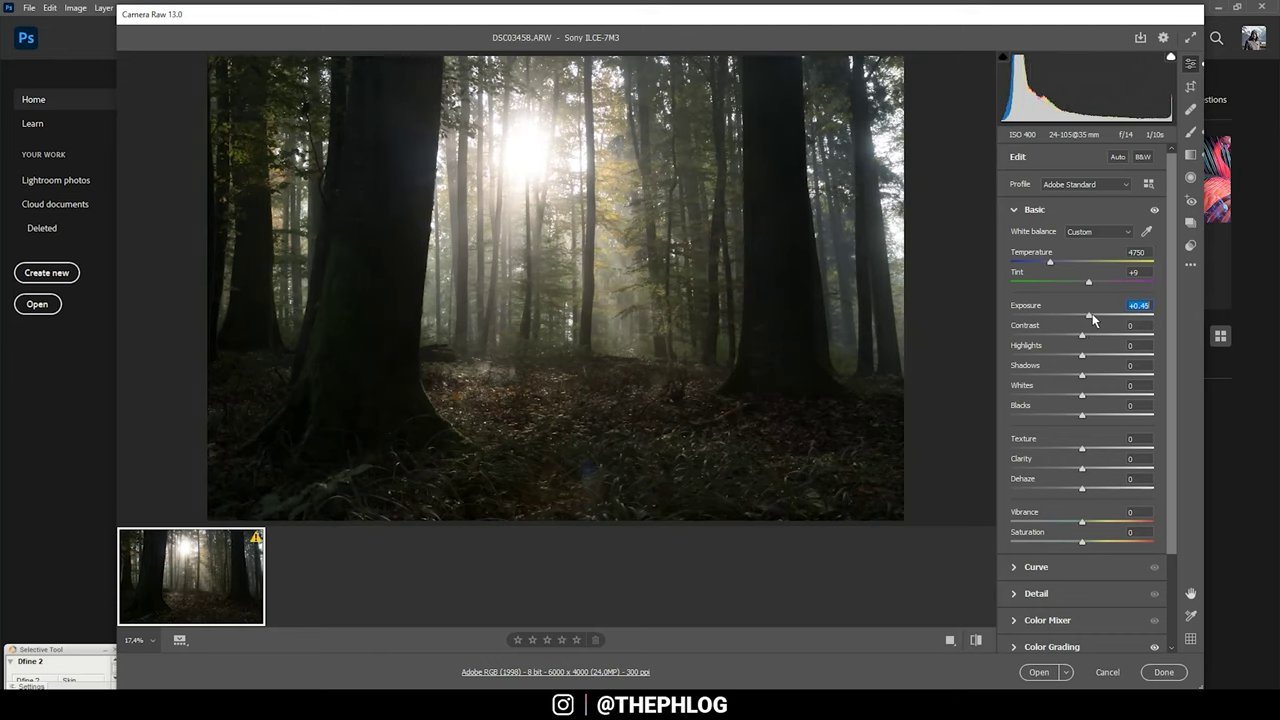
key(Down)
key(Down)
drag(1085, 376, 1125, 380)
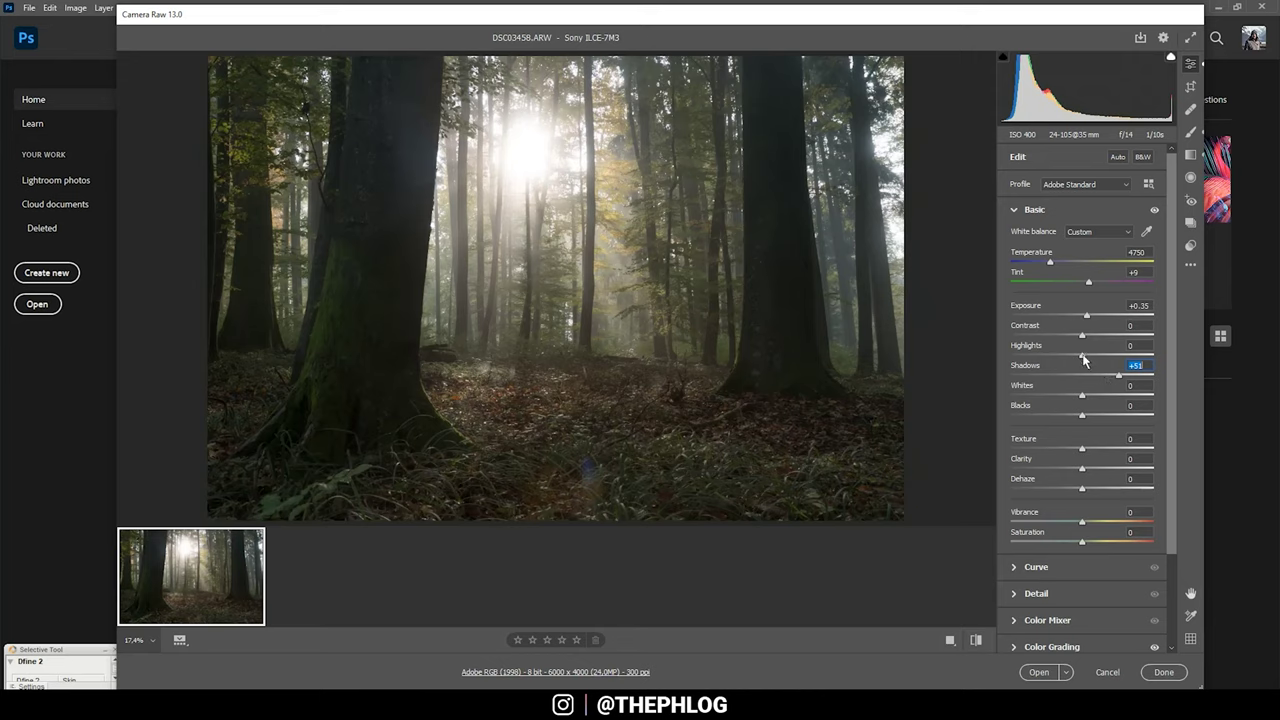
In the Basic panel, set Highlights -33, Dehaze +14 and Vibrance +41 for richer forest colour.
drag(1083, 357, 1061, 358)
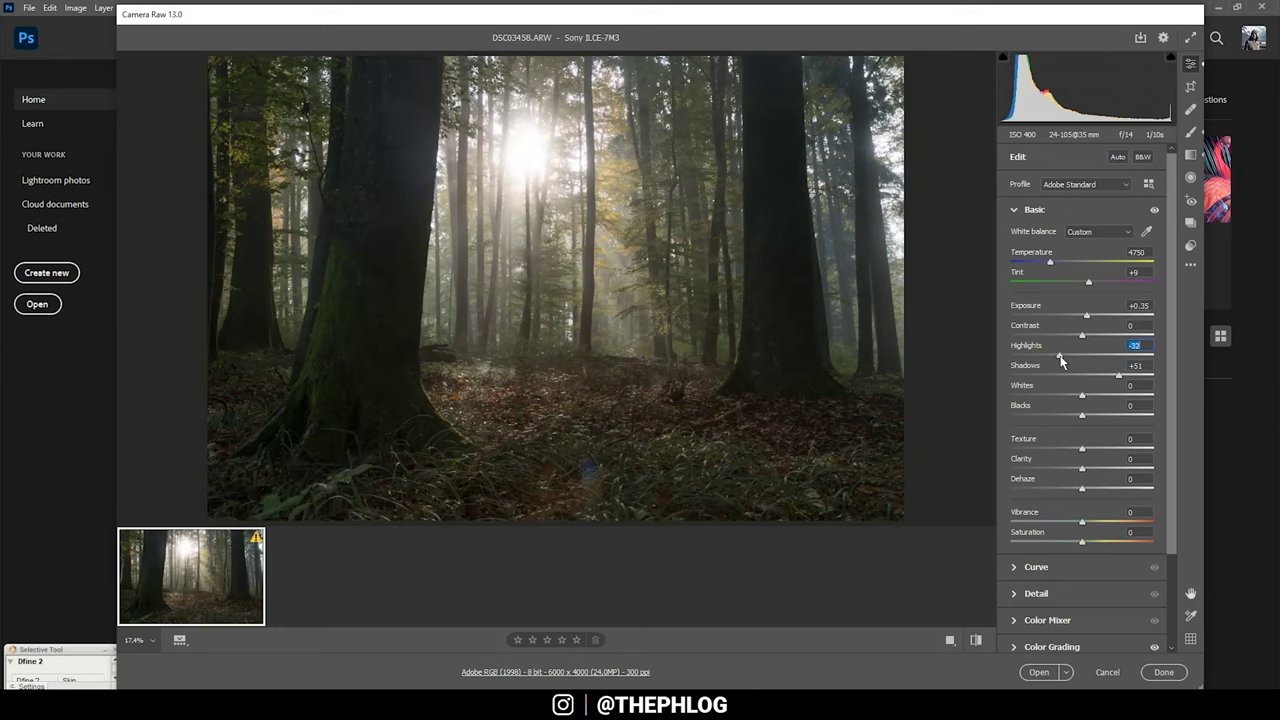
drag(1062, 362, 1055, 357)
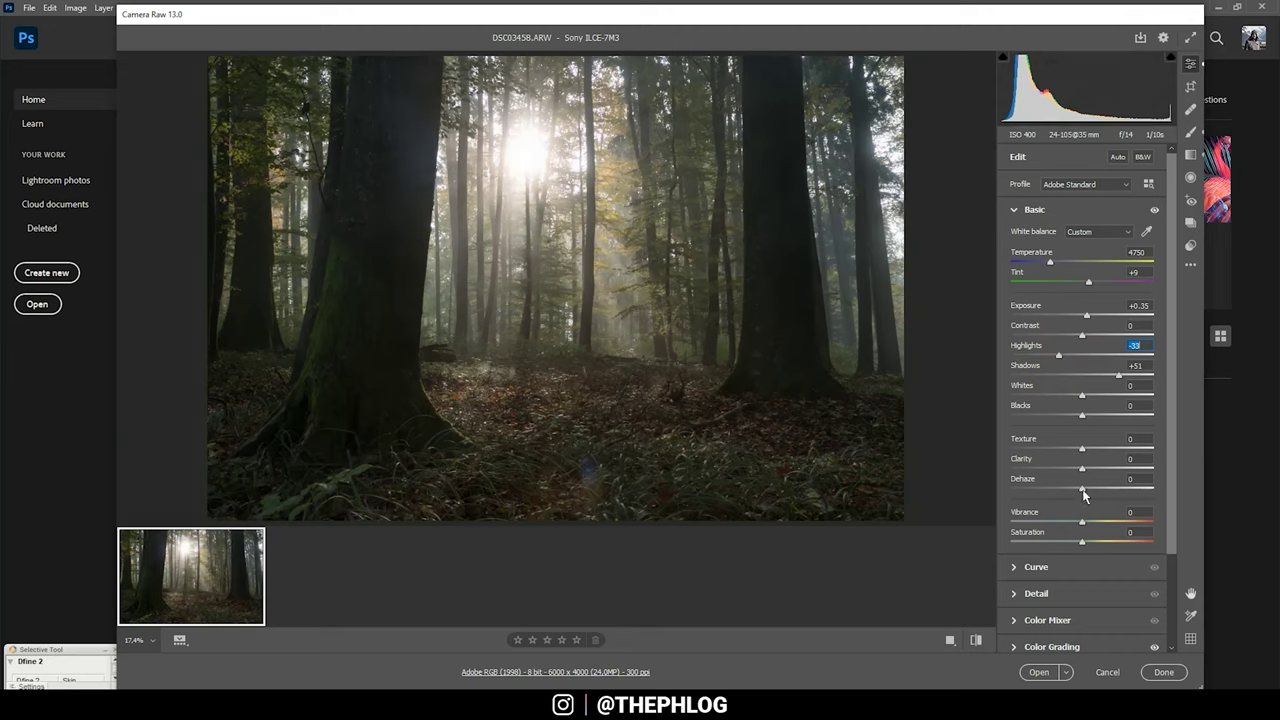
drag(1081, 489, 1093, 491)
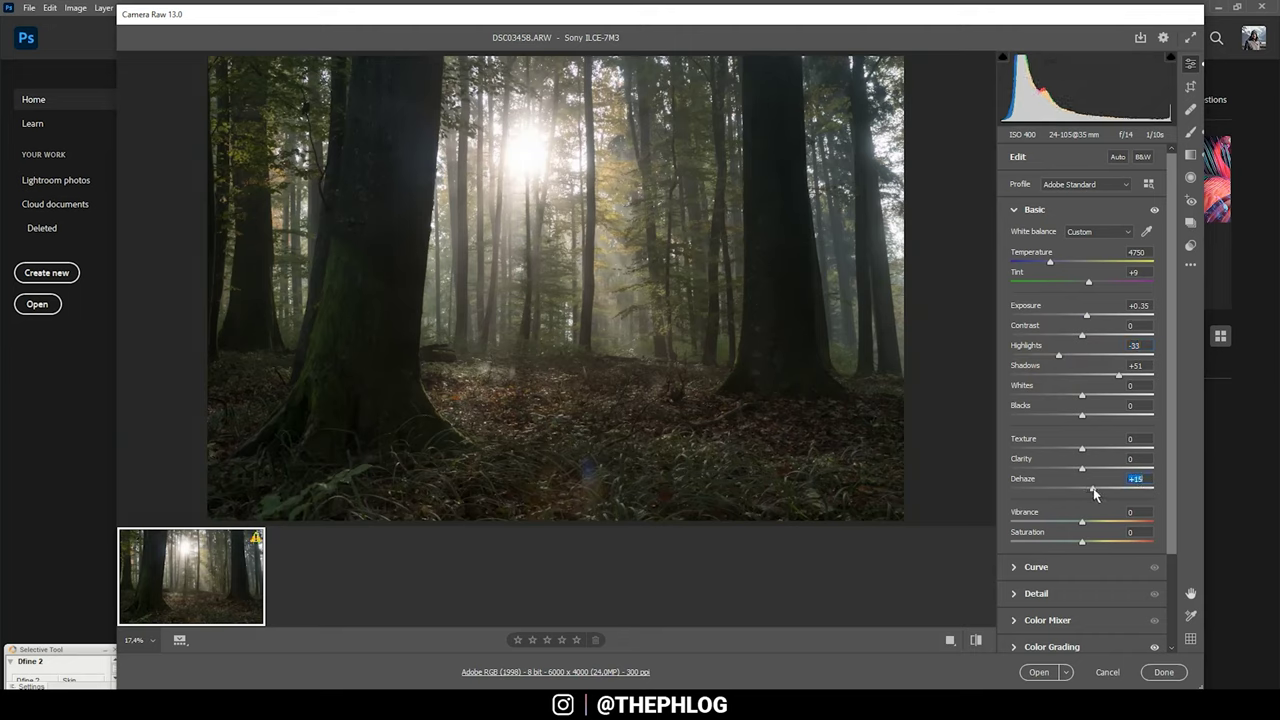
drag(1093, 488, 1092, 490)
drag(1084, 523, 1113, 528)
drag(1112, 521, 1116, 521)
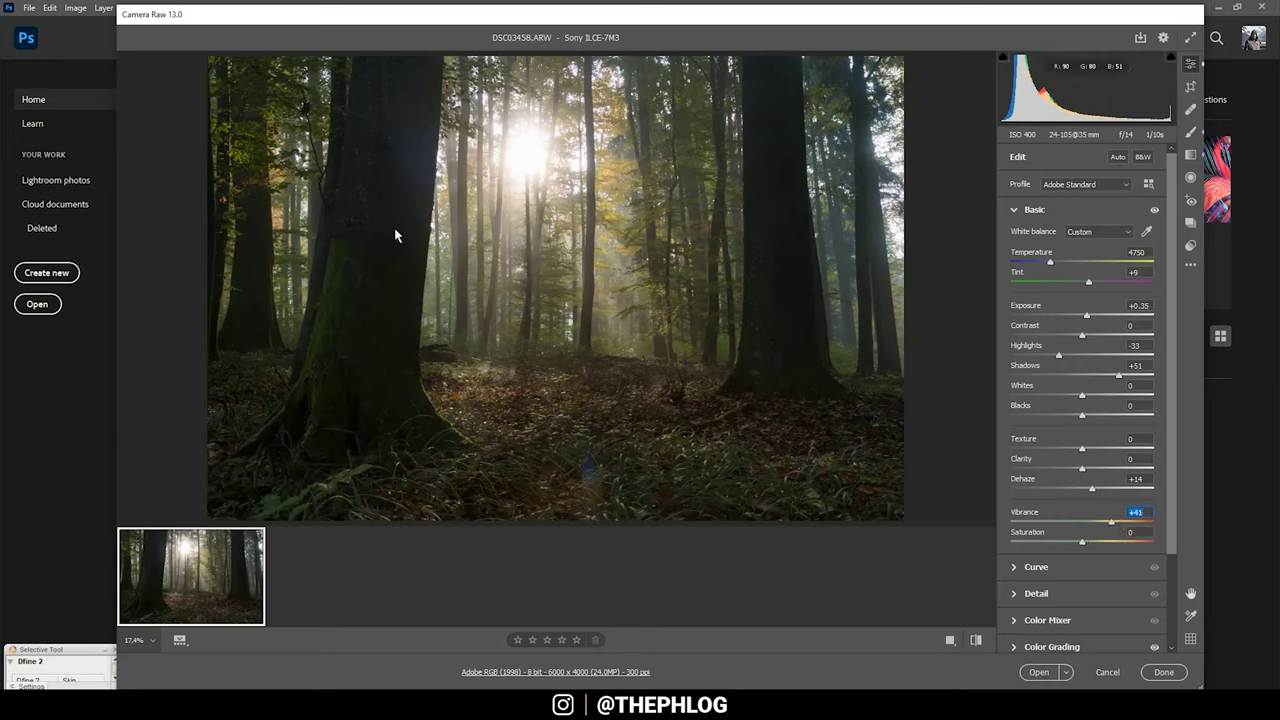
Add a graduated filter over the forest floor with Exposure -0.50 and Saturation -28.
click(1190, 155)
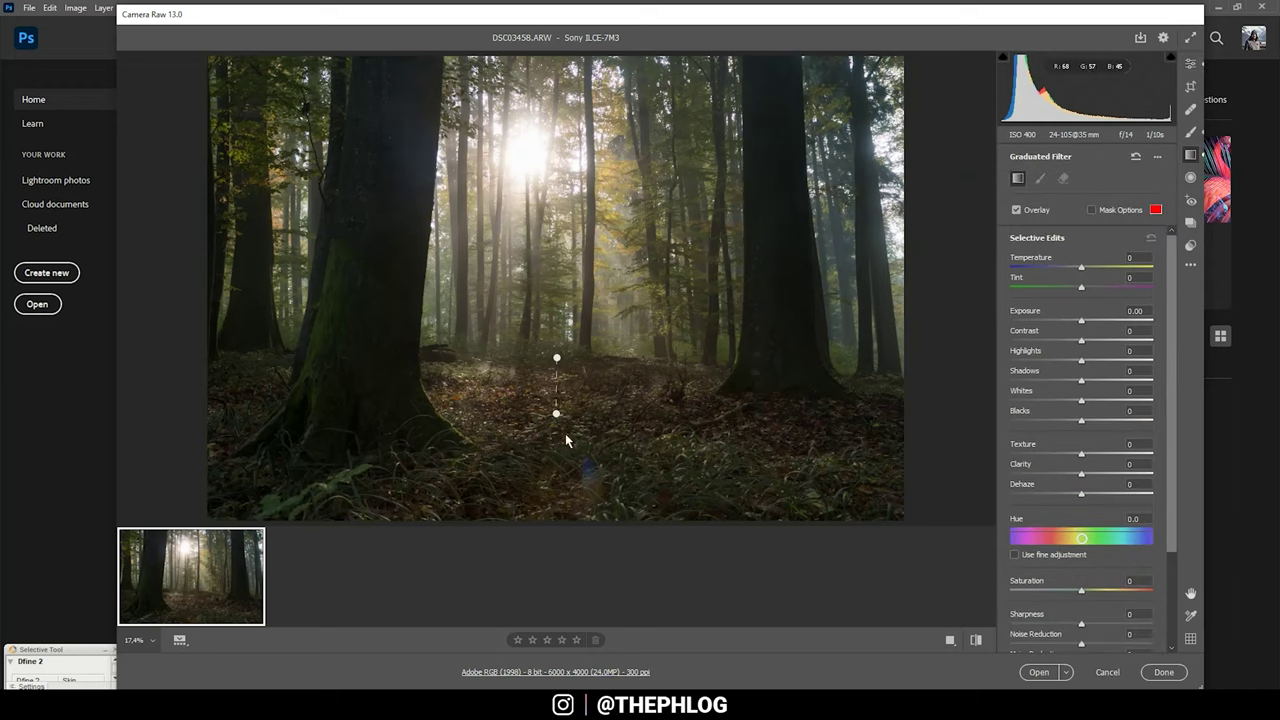
click(557, 359)
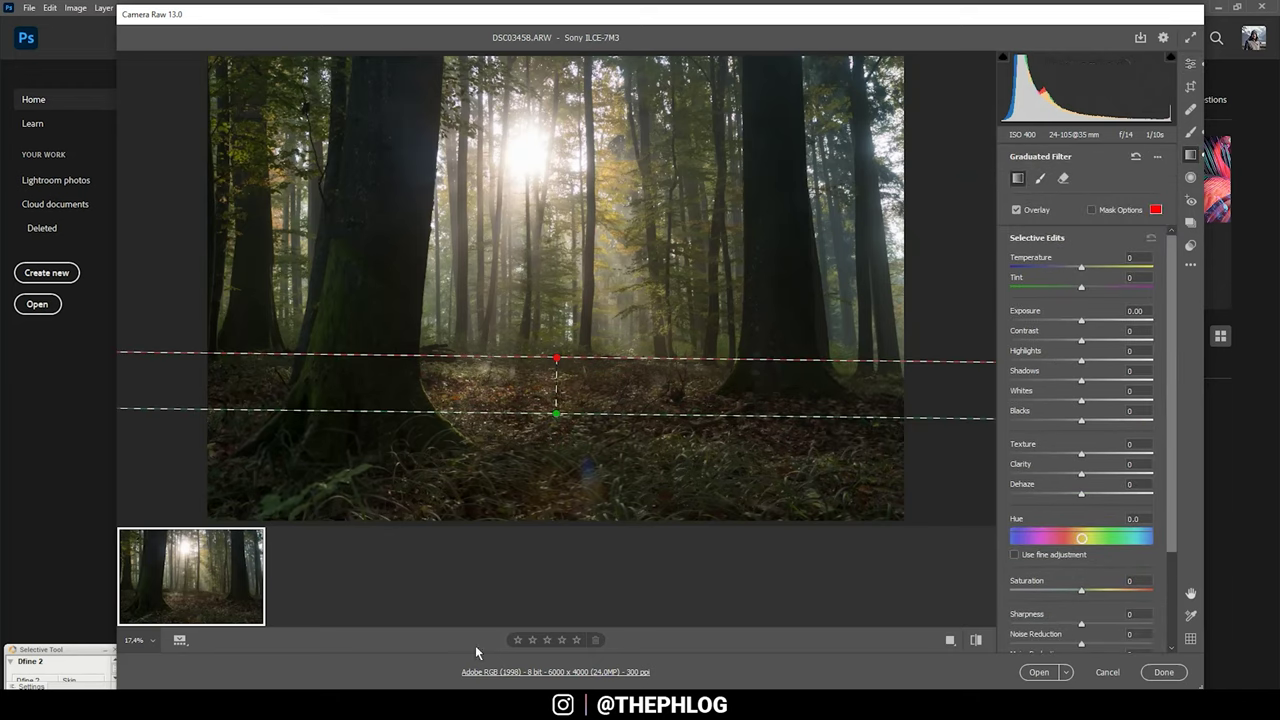
click(1075, 321)
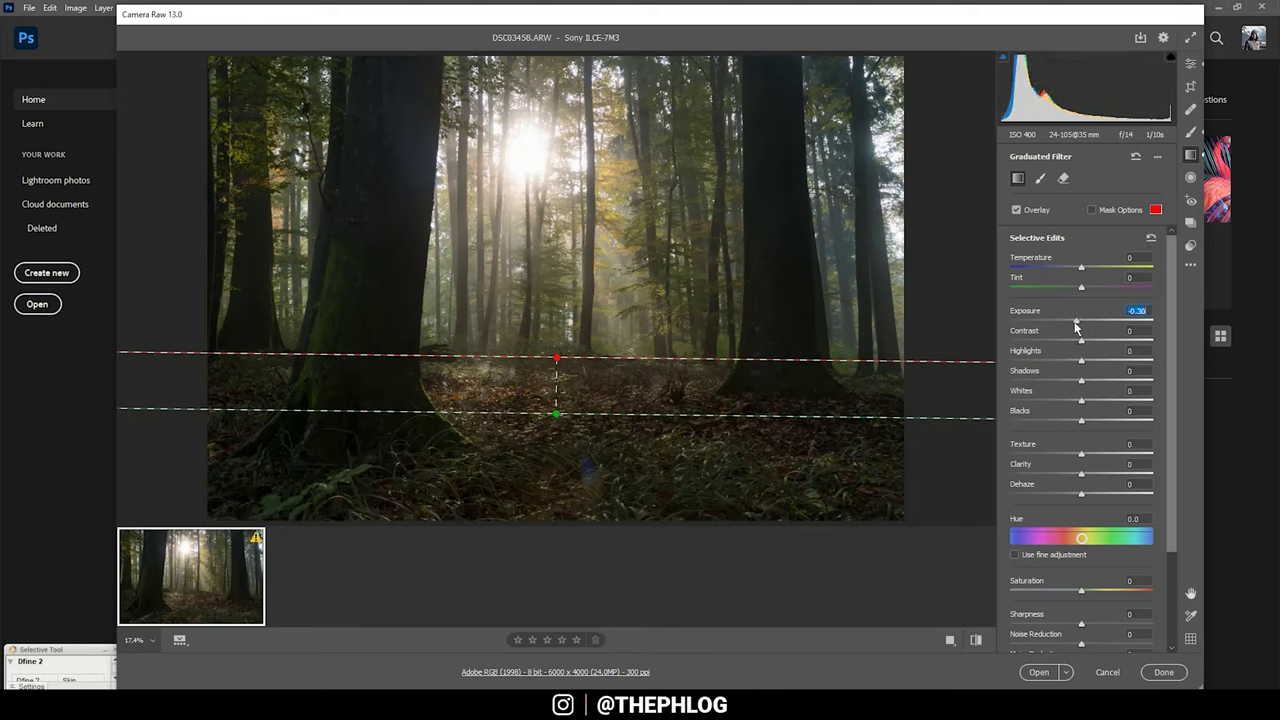
drag(1075, 326, 1073, 326)
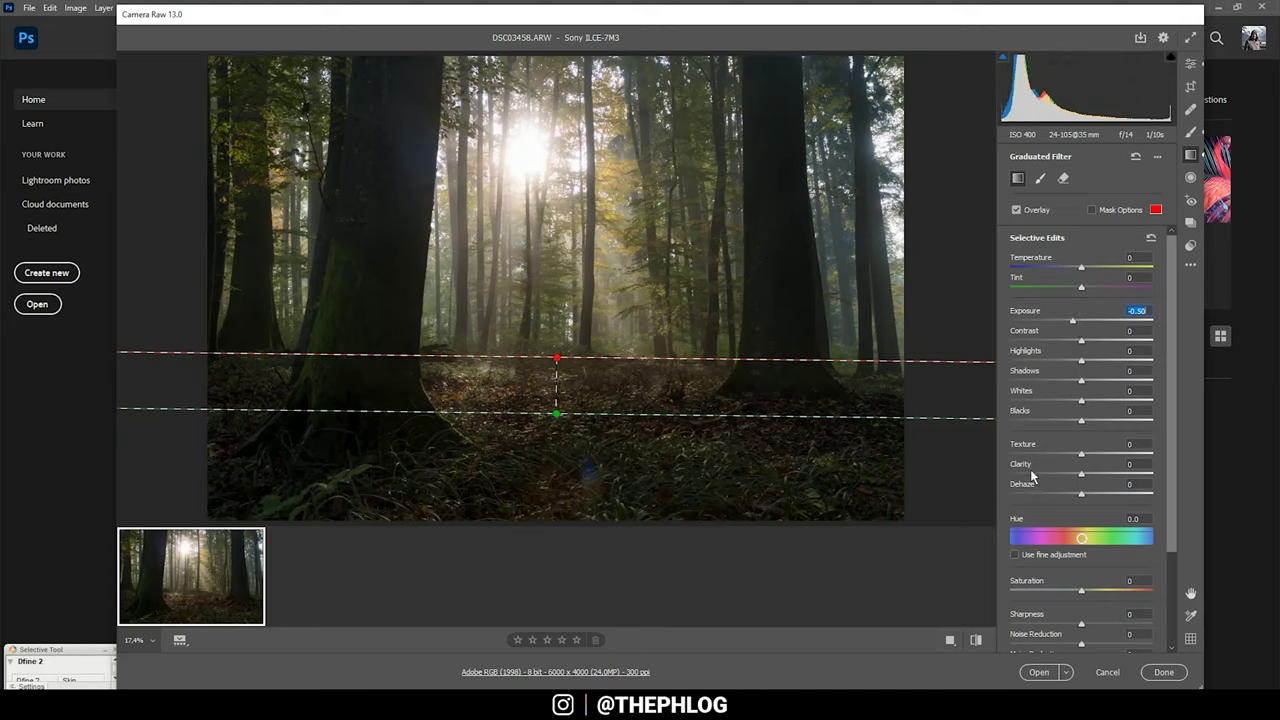
drag(1083, 597, 1061, 597)
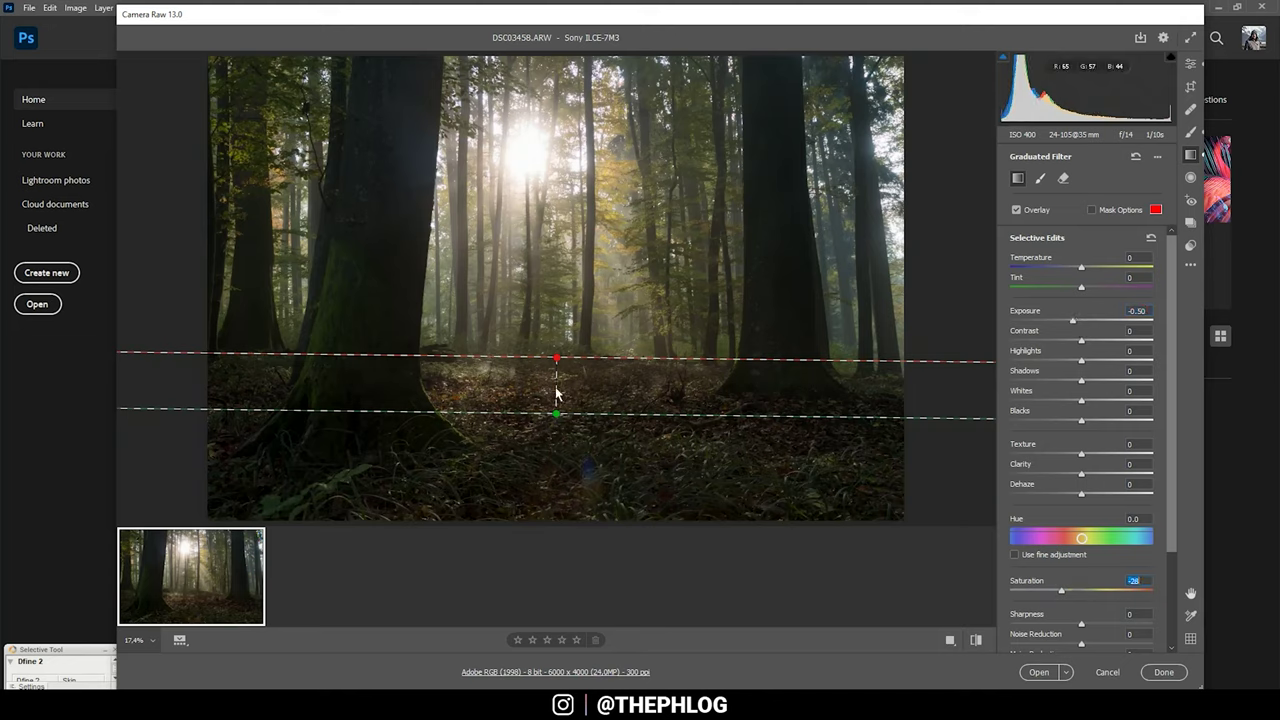
drag(558, 364, 560, 352)
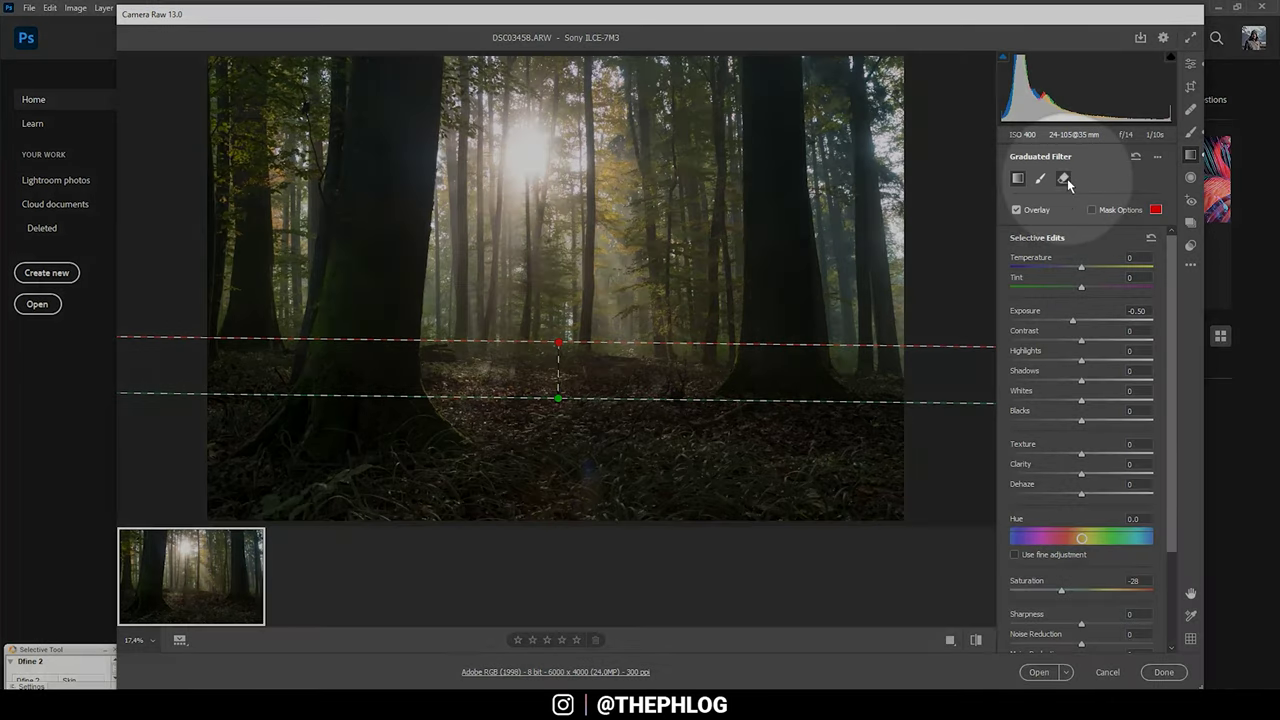
Erase the gradient mask from the base of the tree trunk.
click(1064, 180)
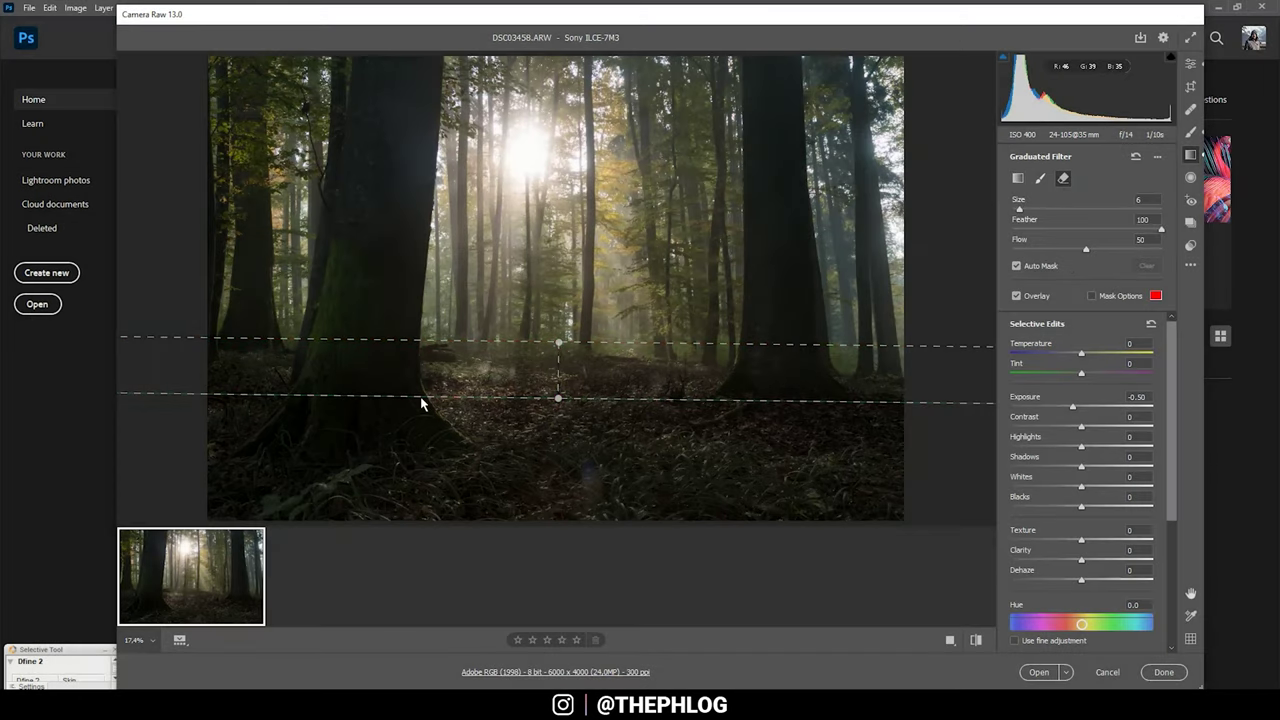
mouse_move(421, 403)
mouse_down()
mouse_move(334, 354)
mouse_move(323, 383)
mouse_move(347, 378)
mouse_up()
click(329, 420)
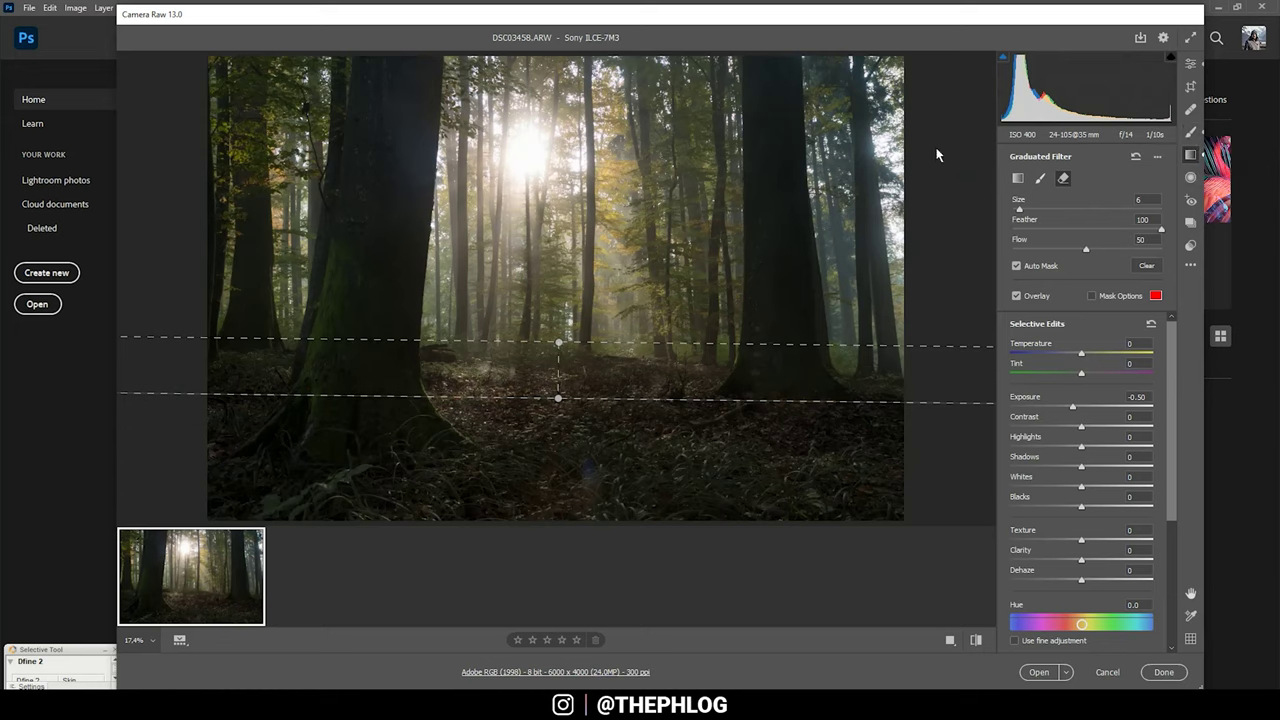
click(1196, 131)
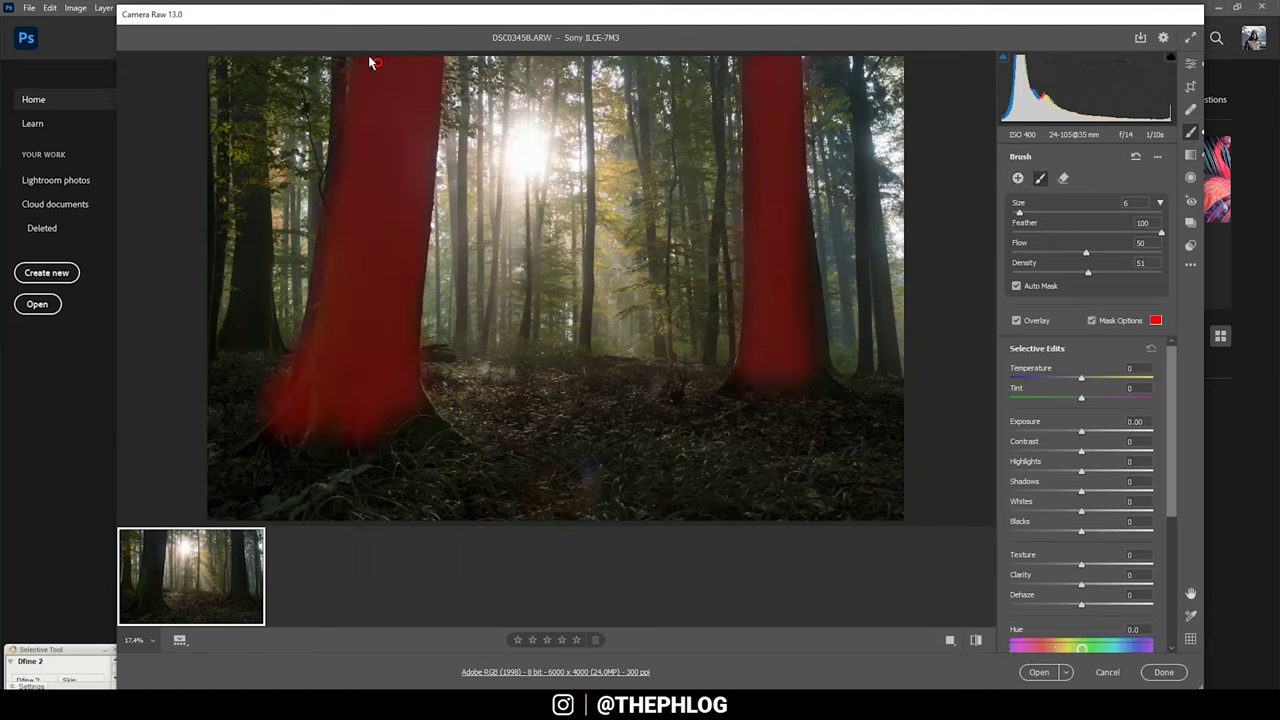
Give the painted trunks Texture +31, Clarity +77 and Exposure +0.10, with Dehaze reset to zero.
click(1092, 320)
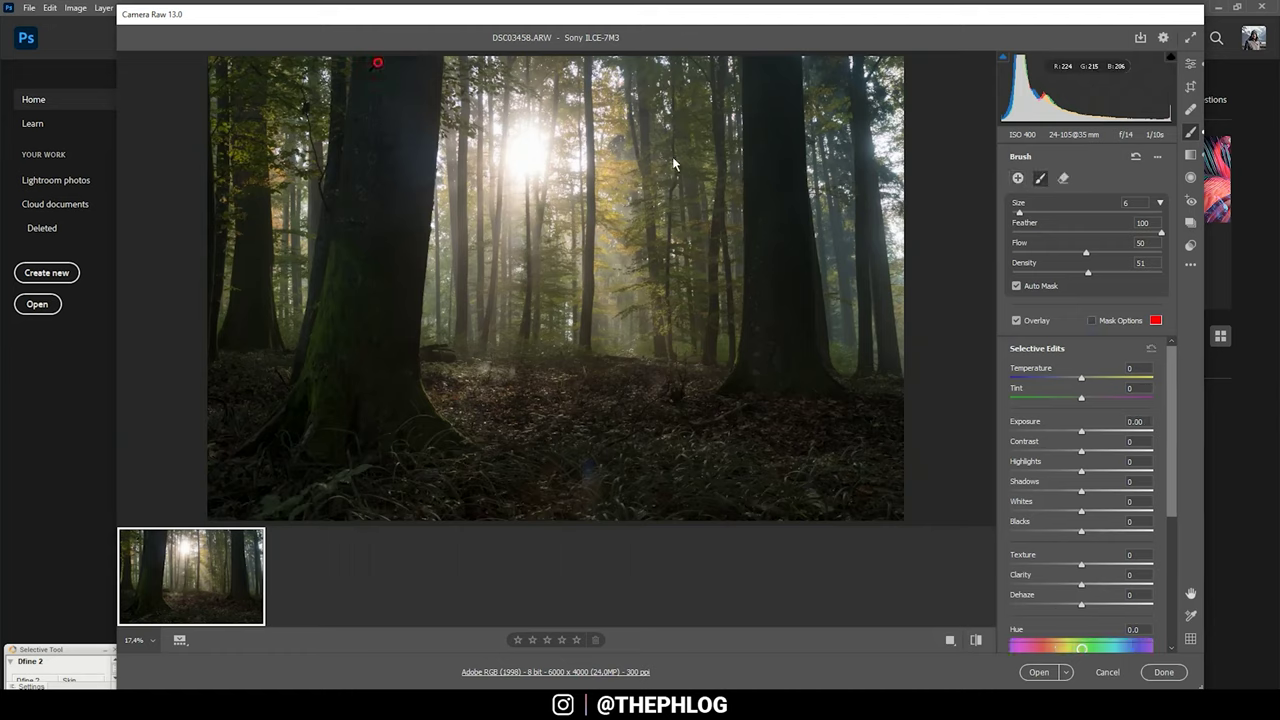
drag(1081, 564, 1086, 600)
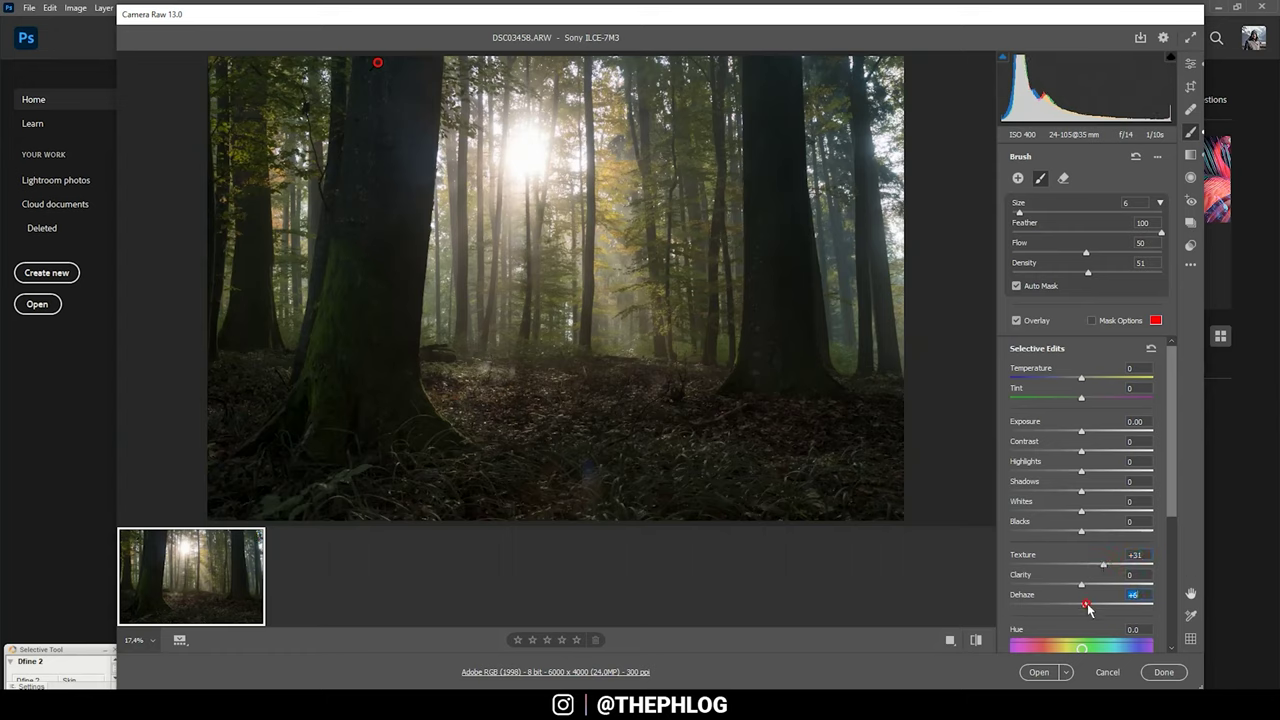
double_click(1086, 603)
drag(1084, 586, 1137, 590)
click(1085, 431)
drag(1083, 432, 1085, 431)
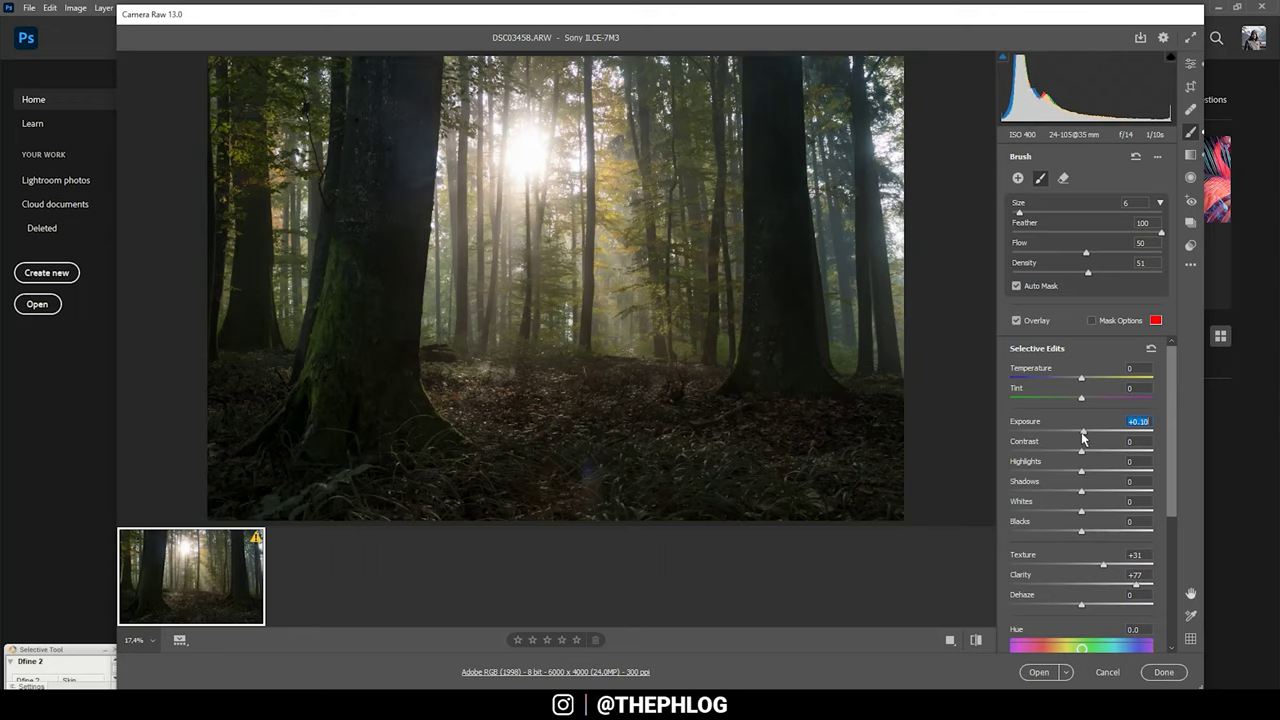
Move the Blue channel curve's top point to input 247 for a slight blue highlight tint.
click(1190, 64)
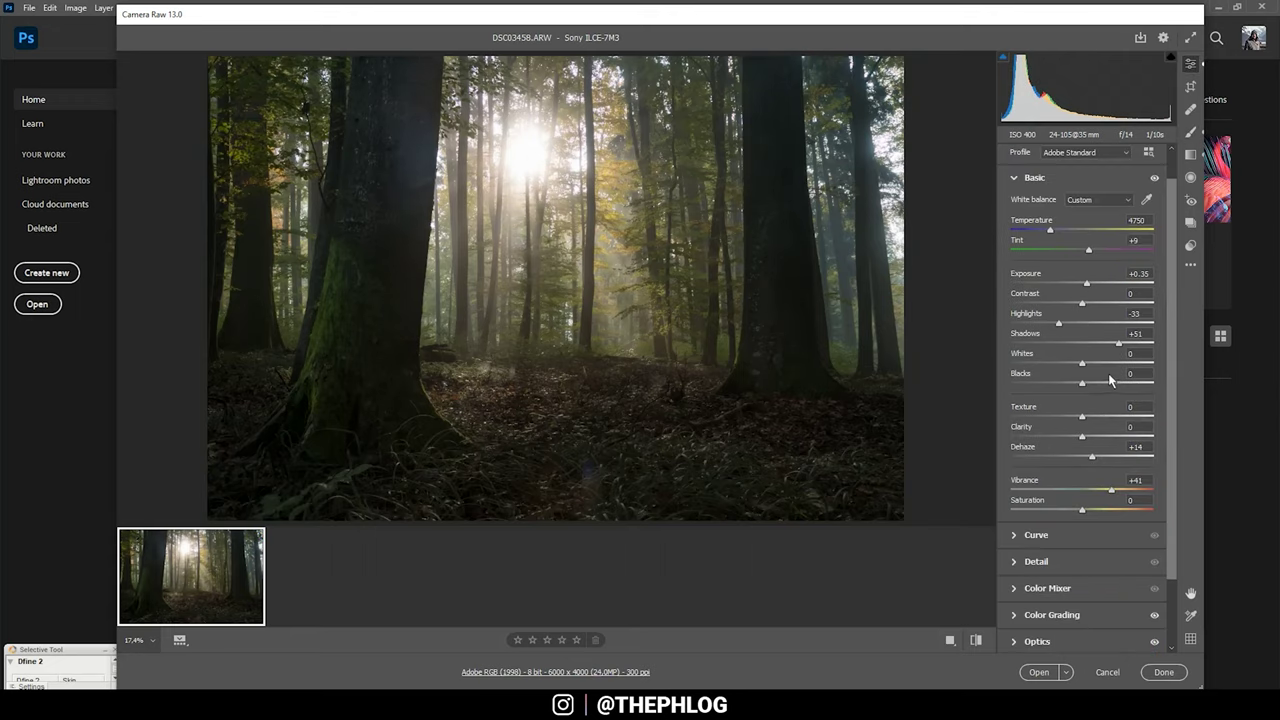
click(1018, 537)
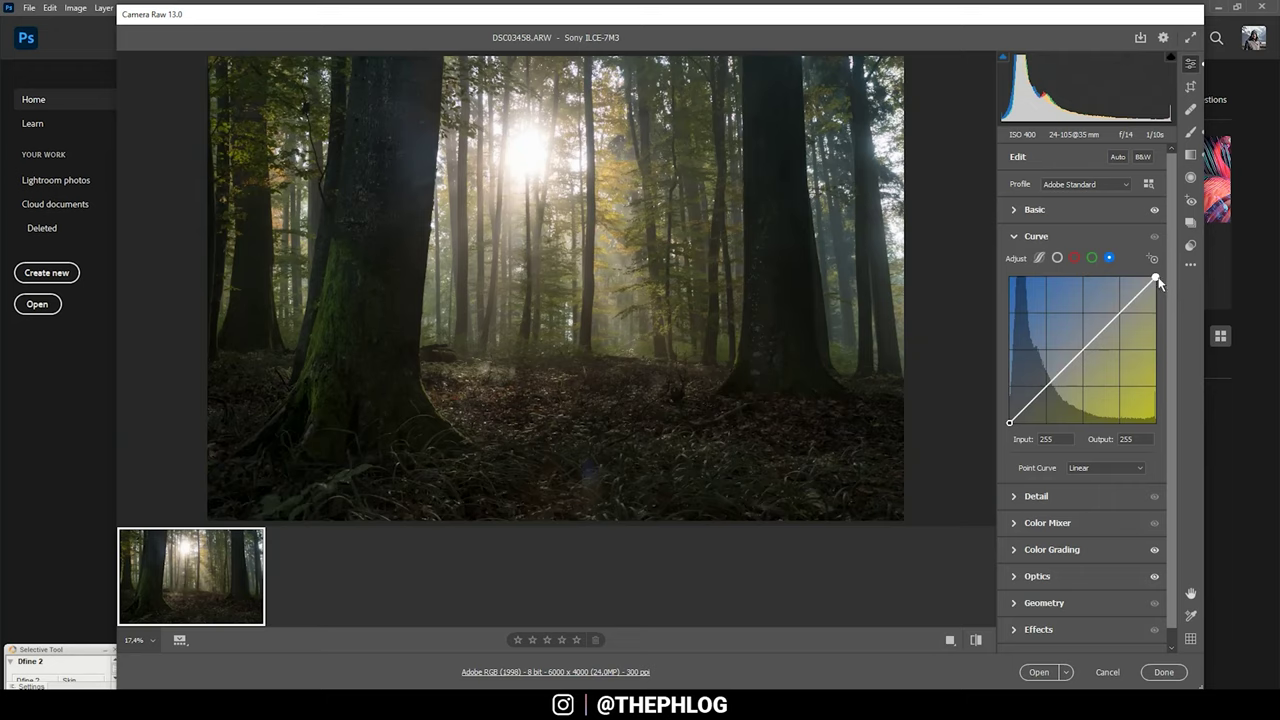
drag(1157, 279, 1154, 281)
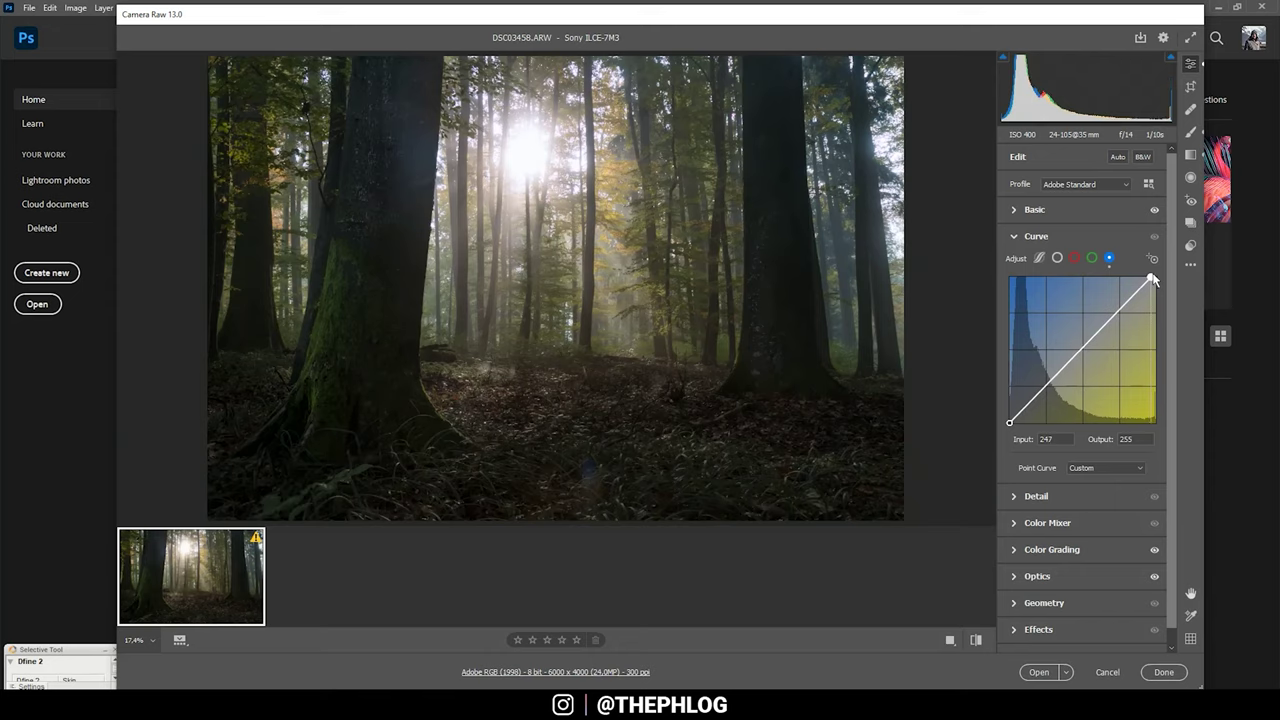
click(1022, 236)
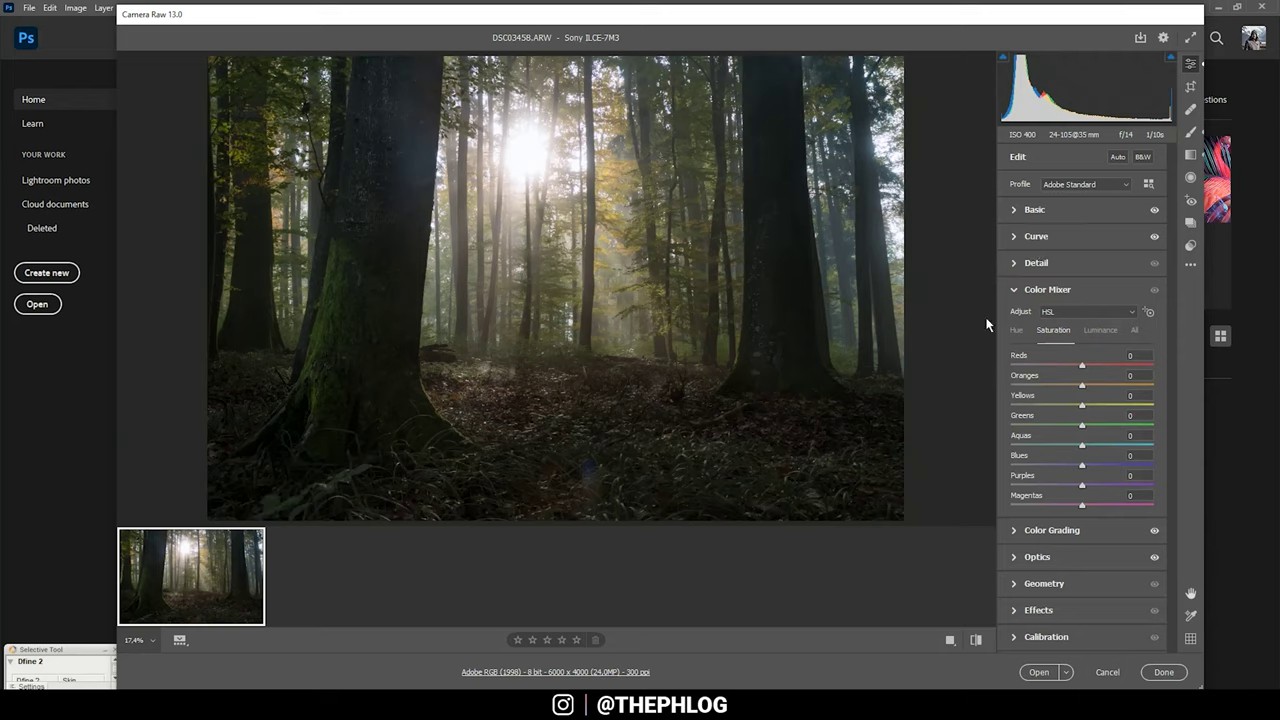
Set saturation to Oranges -58, Yellows +41, Greens +34, and Aquas and Blues -100.
drag(1082, 385, 1058, 390)
drag(1039, 384, 1039, 384)
mouse_move(1106, 411)
mouse_down()
mouse_move(1117, 406)
mouse_move(1094, 428)
mouse_move(1120, 407)
mouse_up()
drag(1082, 445, 954, 446)
drag(1082, 465, 857, 438)
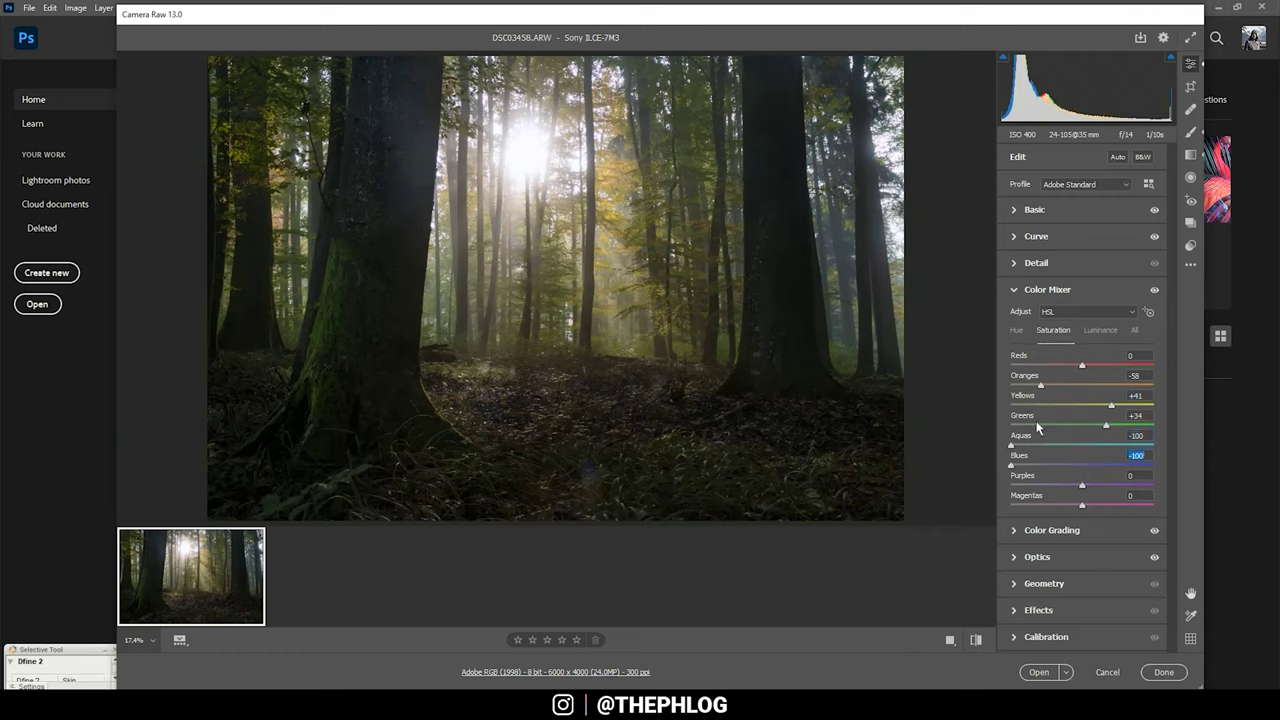
Sharpen at Amount 76, Radius 0.5, Detail 100, Masking 79, then open the photo in Photoshop.
click(1030, 263)
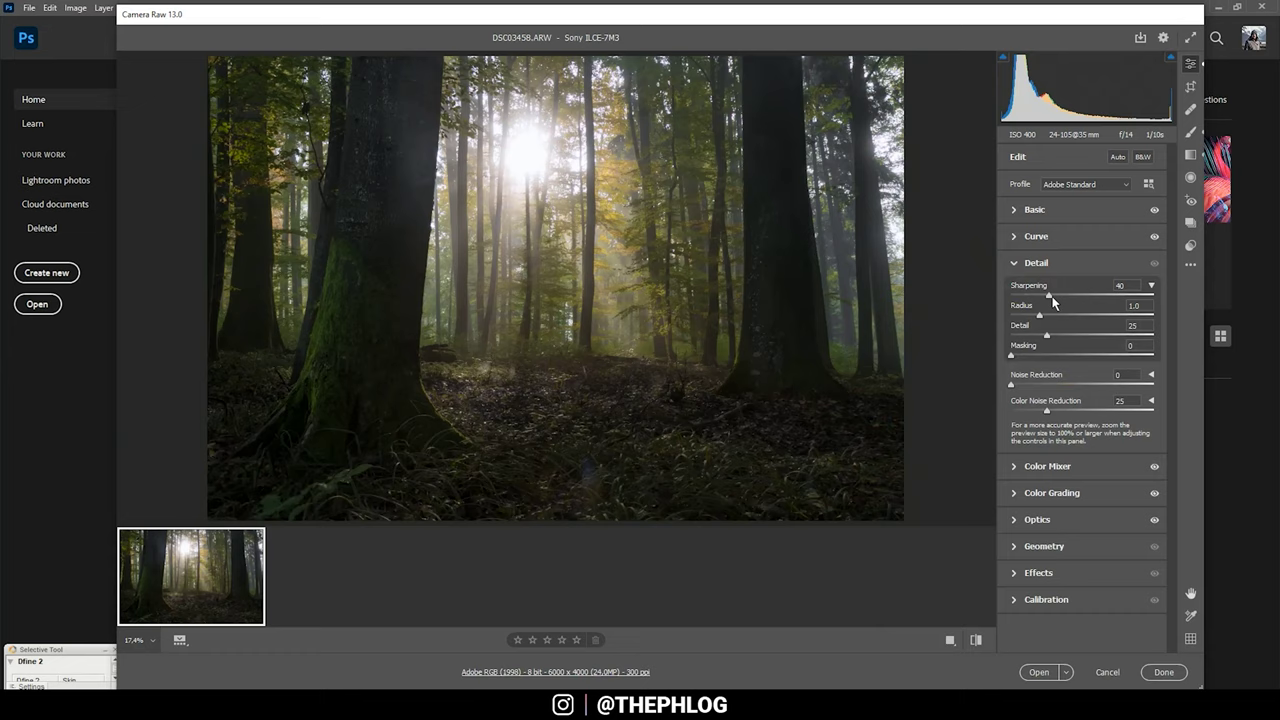
drag(1048, 295, 953, 320)
drag(1047, 334, 1222, 338)
drag(1030, 357, 1123, 362)
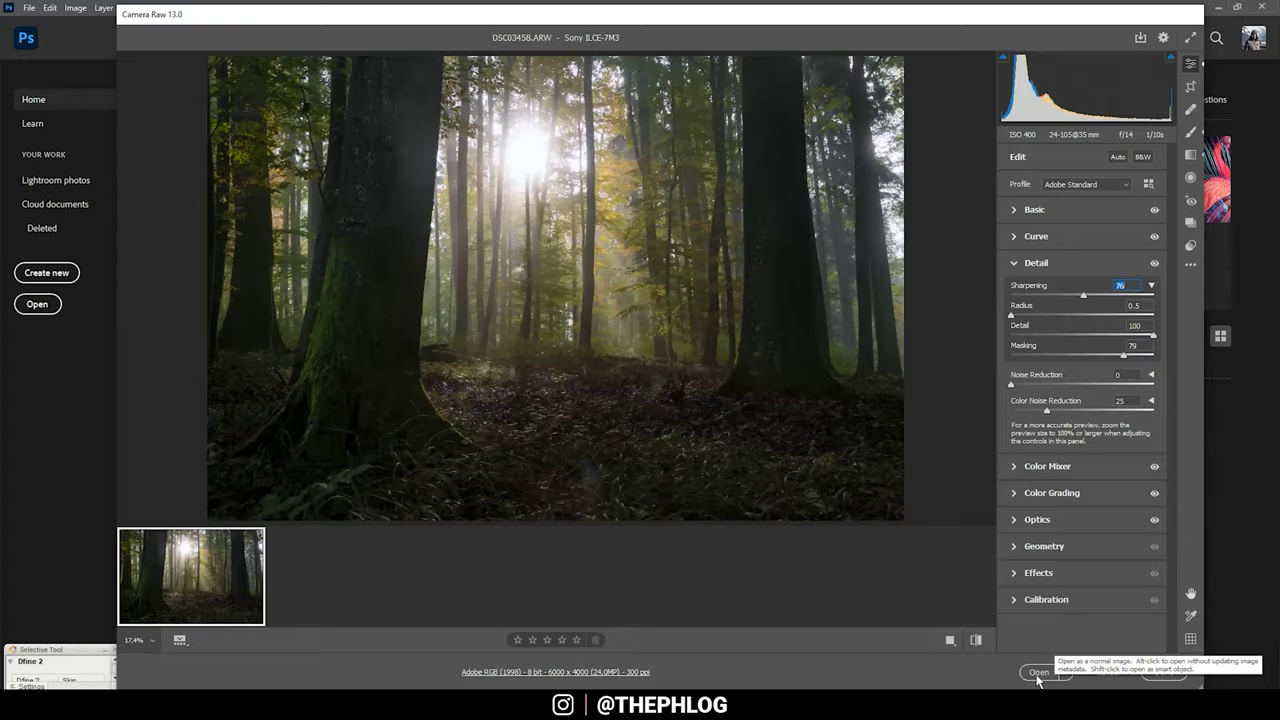
click(1038, 674)
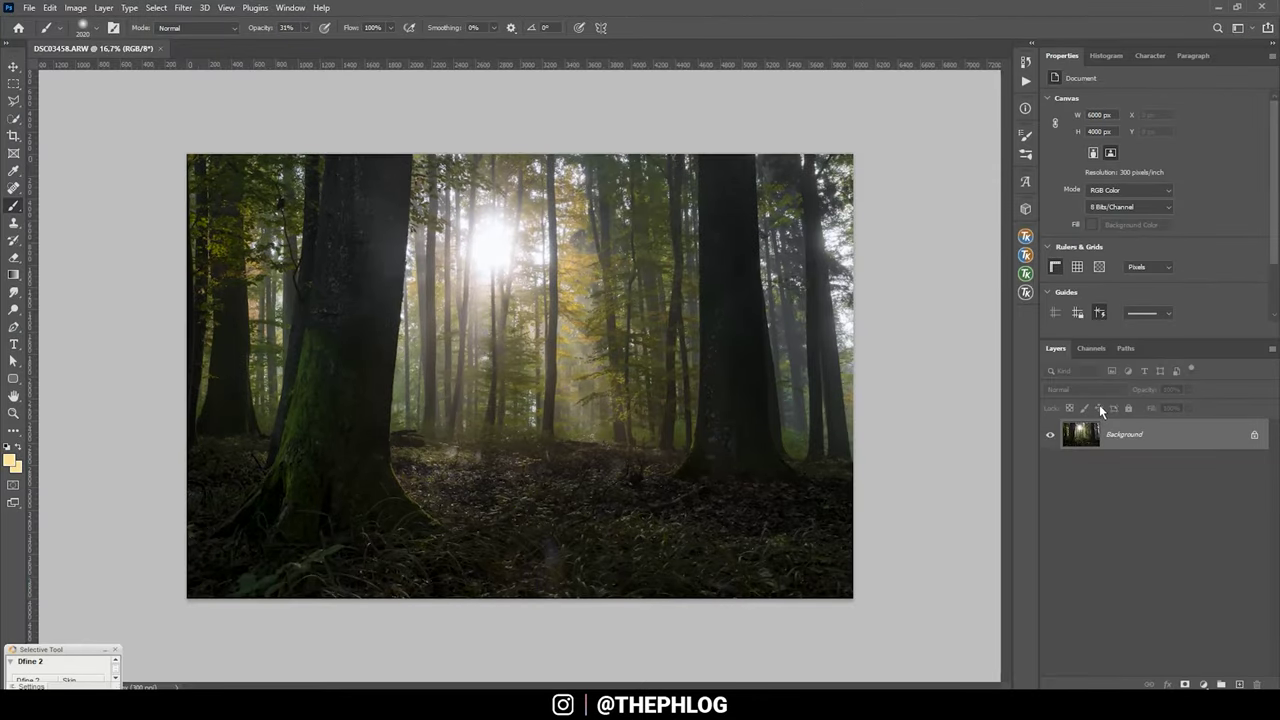
Duplicate the Background to Layer 1 and heal the large lens-flare blob on the floor.
key(ctrl+j)
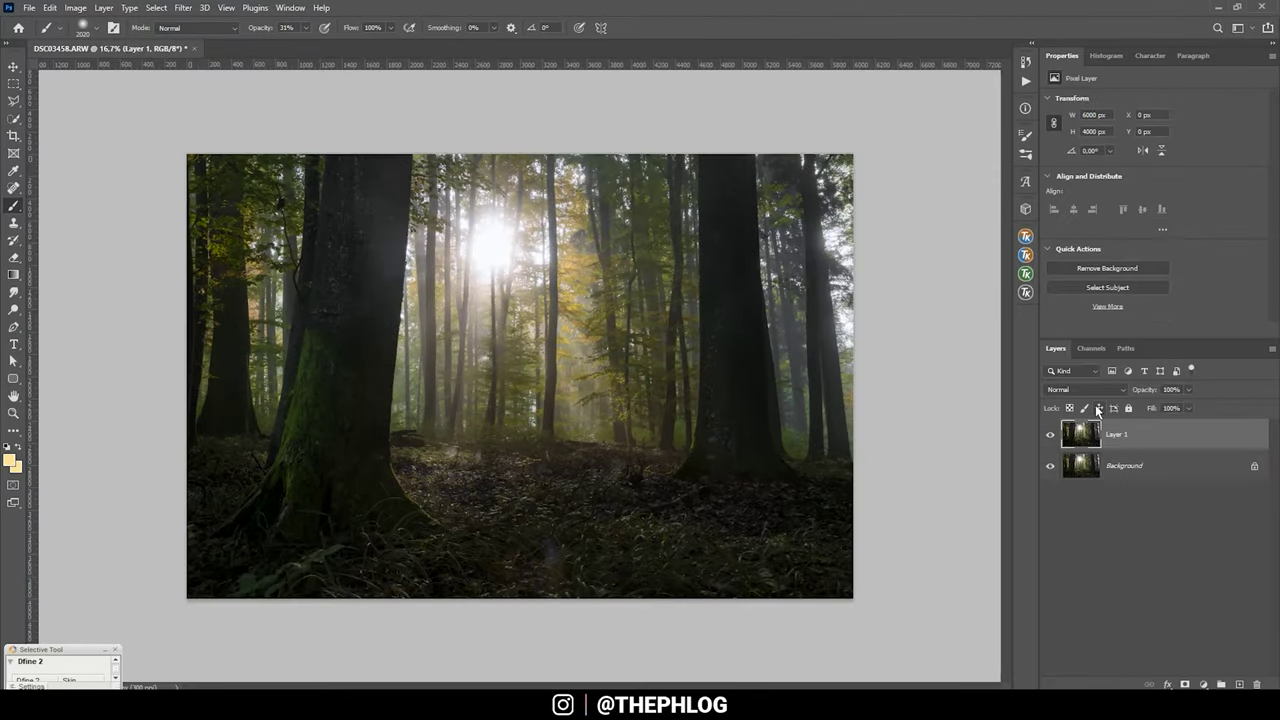
click(13, 188)
scroll(560, 566, up, 2)
scroll(570, 562, up, 5)
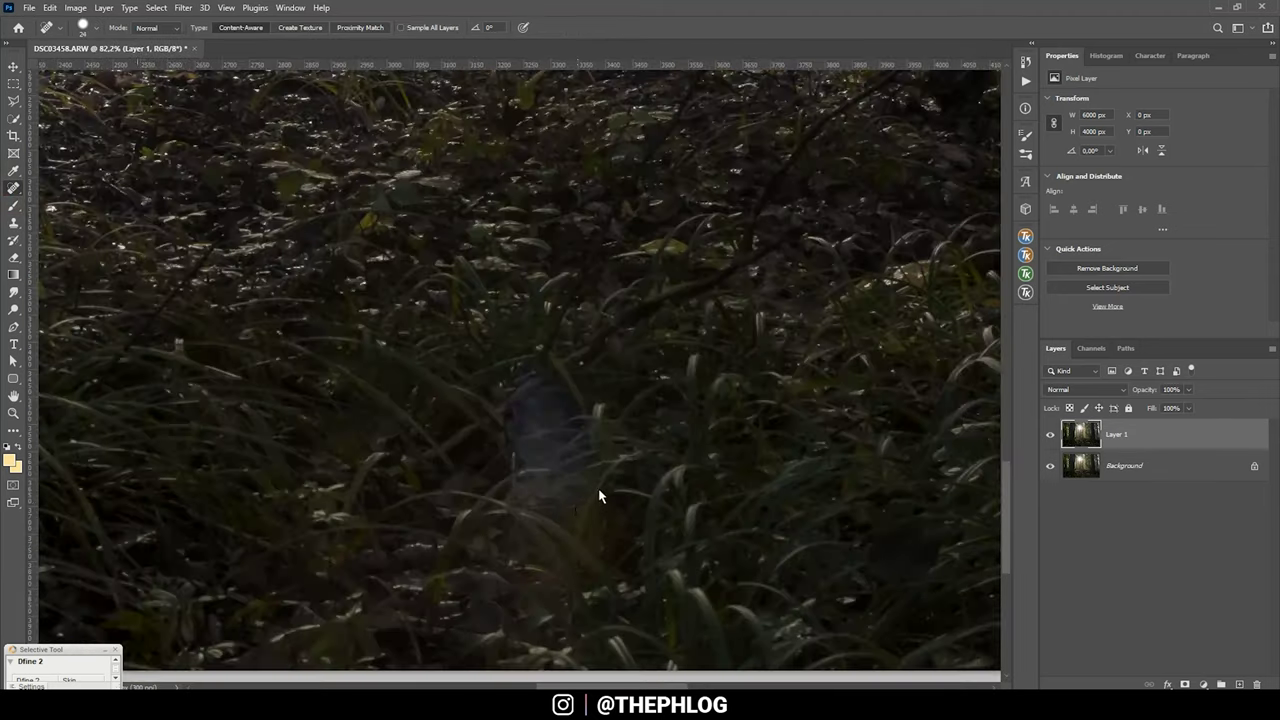
drag(563, 509, 643, 511)
scroll(634, 517, down, 2)
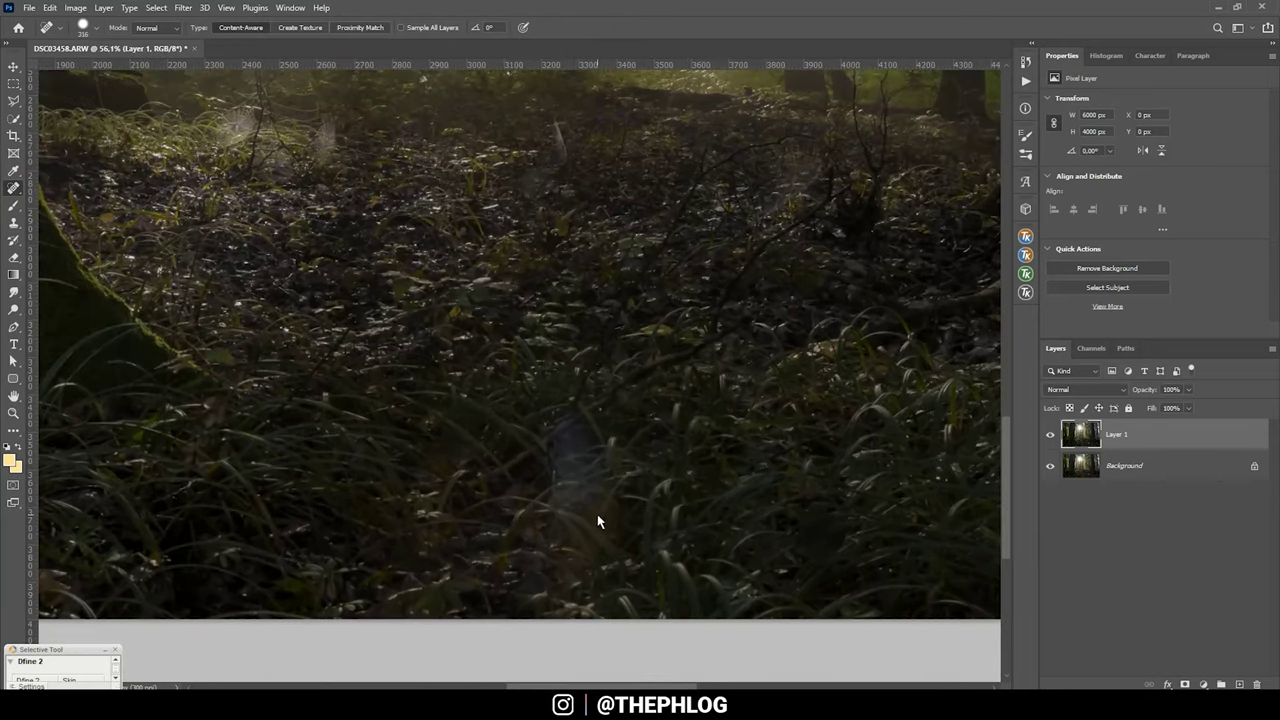
click(600, 516)
Heal away the dark spot, stray twig and other small specks on the forest floor.
key(bracketleft)
key(bracketleft)
key(bracketleft)
key(bracketleft)
key(bracketleft)
key(bracketleft)
key(bracketleft)
key(bracketleft)
key(bracketleft)
key(bracketleft)
key(bracketleft)
key(bracketleft)
key(bracketleft)
drag(797, 226, 826, 206)
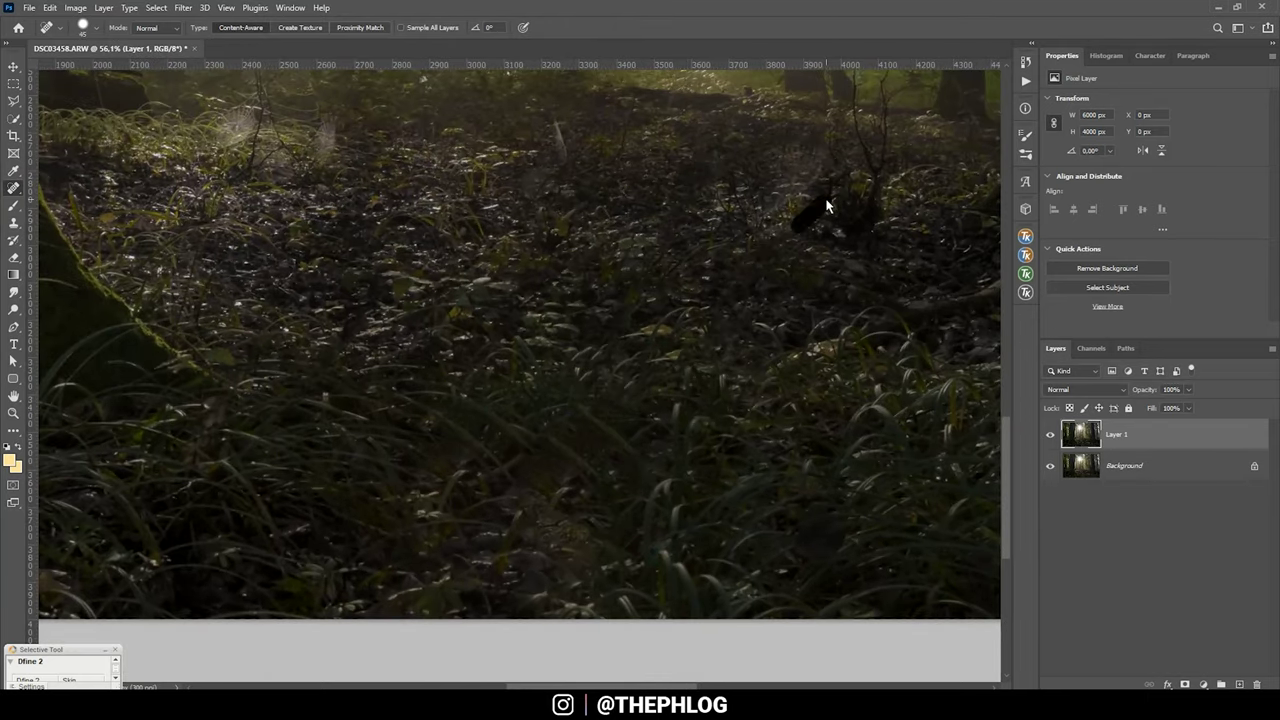
scroll(660, 250, left, 10)
scroll(400, 500, up, 2)
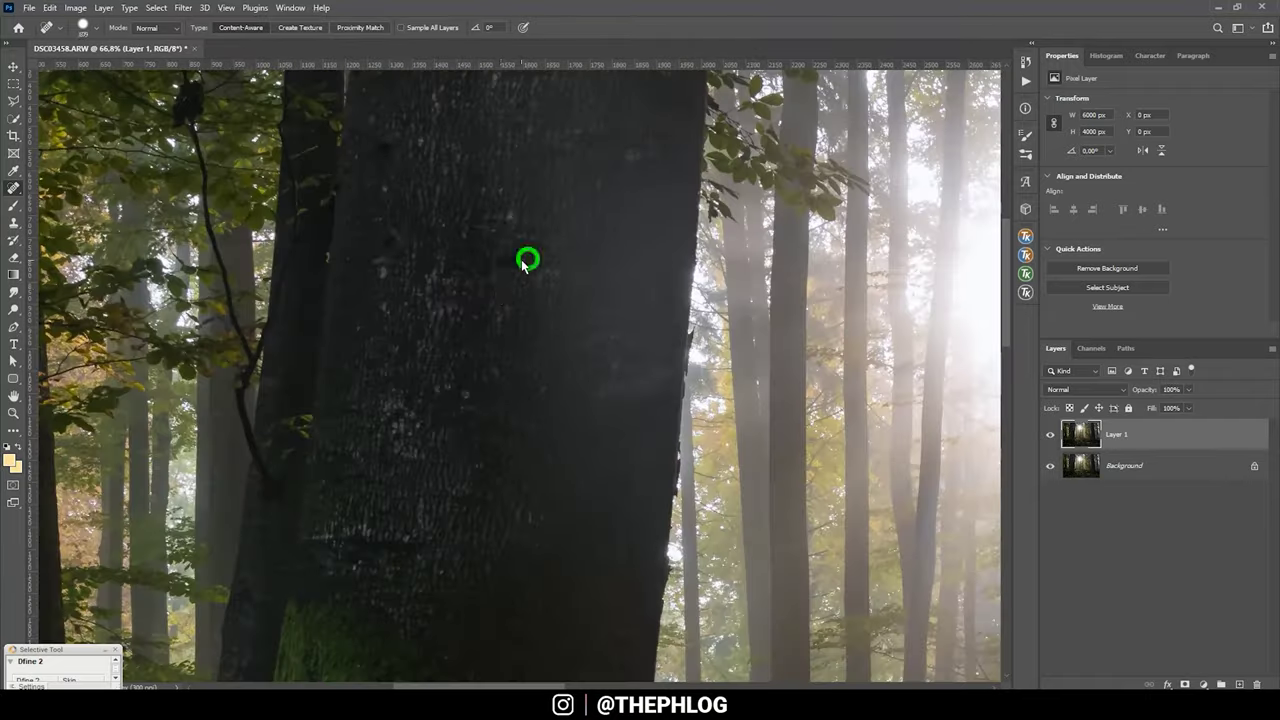
scroll(395, 257, down, 2)
scroll(380, 192, up, 2)
scroll(751, 508, down, 3)
scroll(751, 508, up, 4)
drag(433, 270, 547, 318)
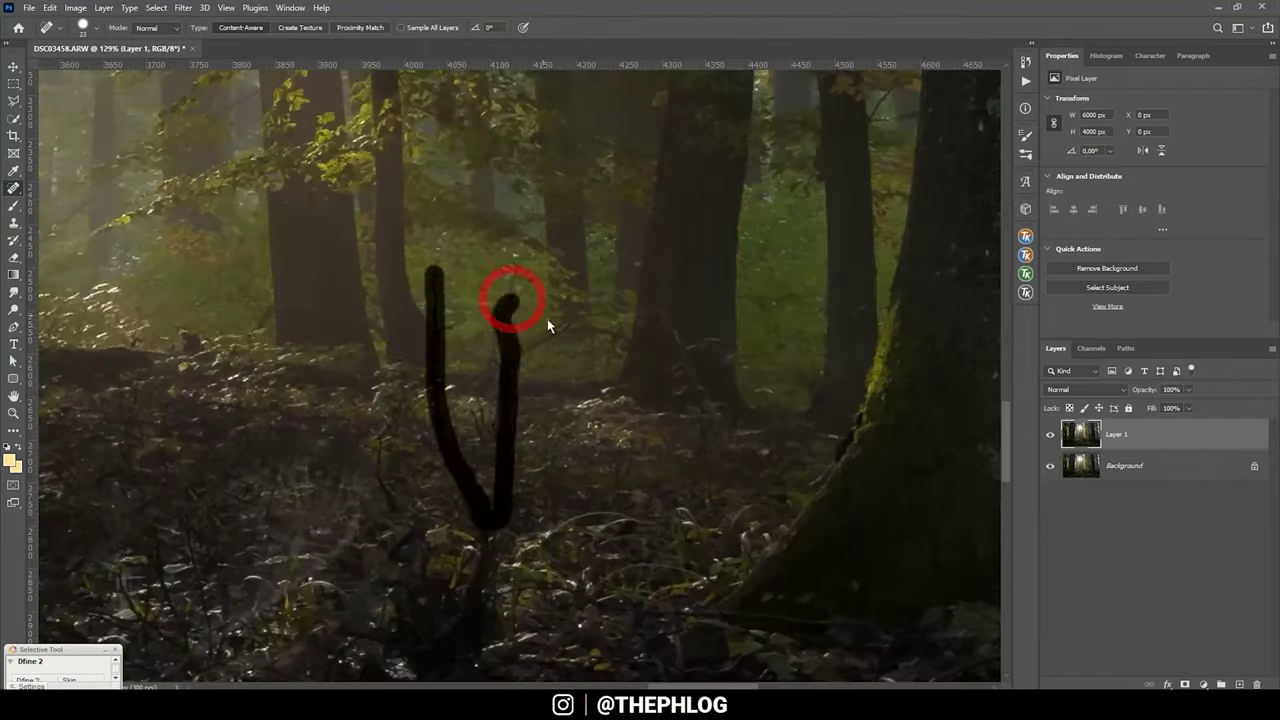
scroll(386, 400, down, 2)
scroll(677, 451, up, 2)
scroll(600, 400, down, 4)
scroll(501, 350, up, 5)
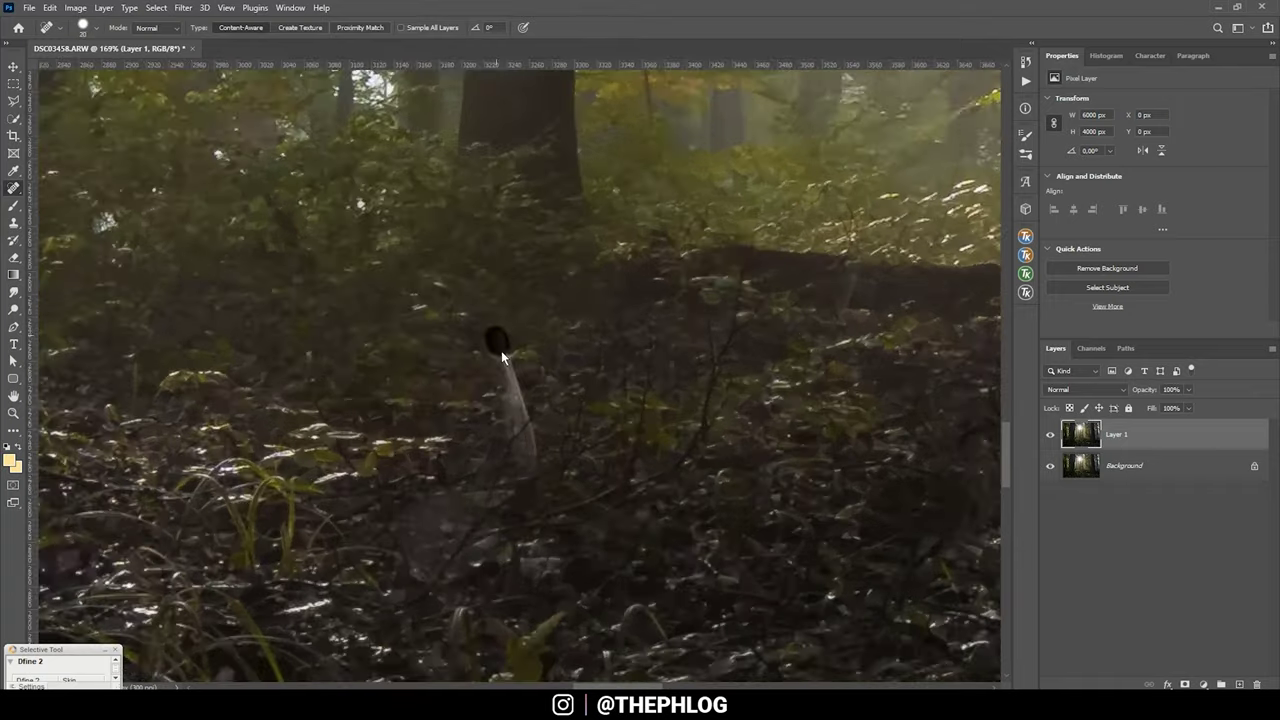
drag(640, 355, 629, 480)
scroll(646, 480, down, 2)
drag(457, 514, 523, 214)
drag(555, 268, 612, 232)
scroll(600, 420, down, 5)
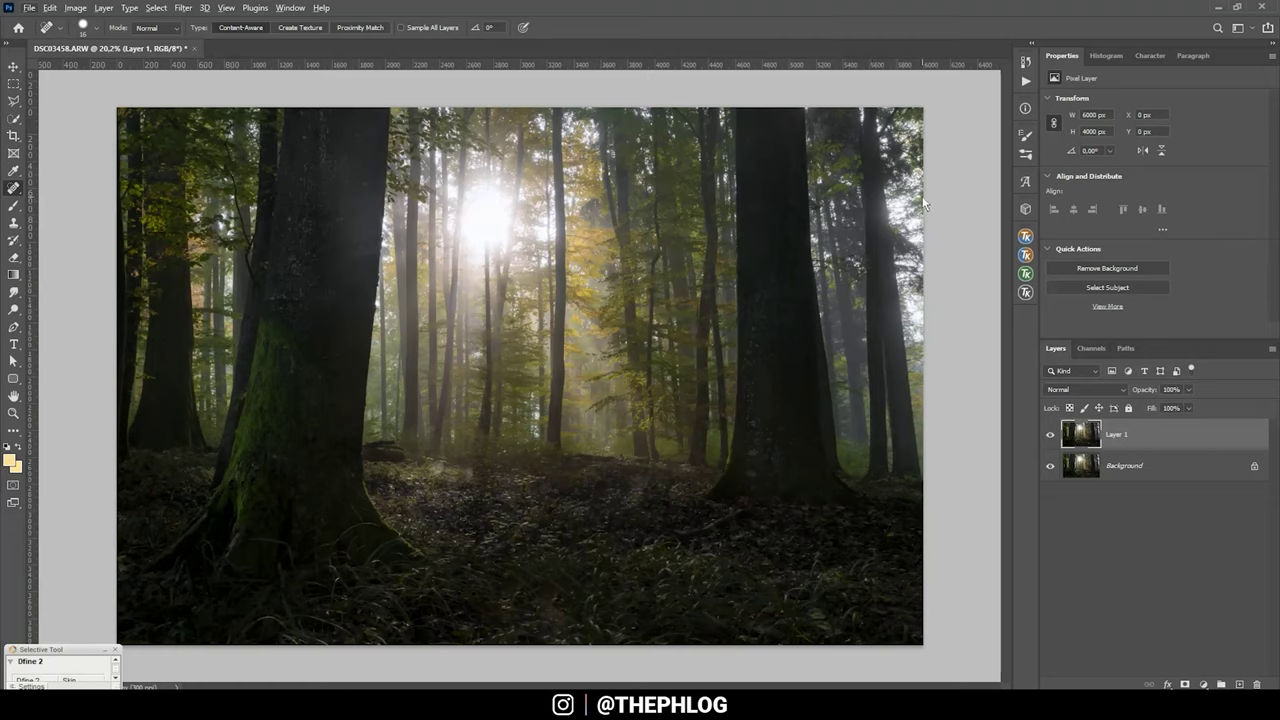
key(c)
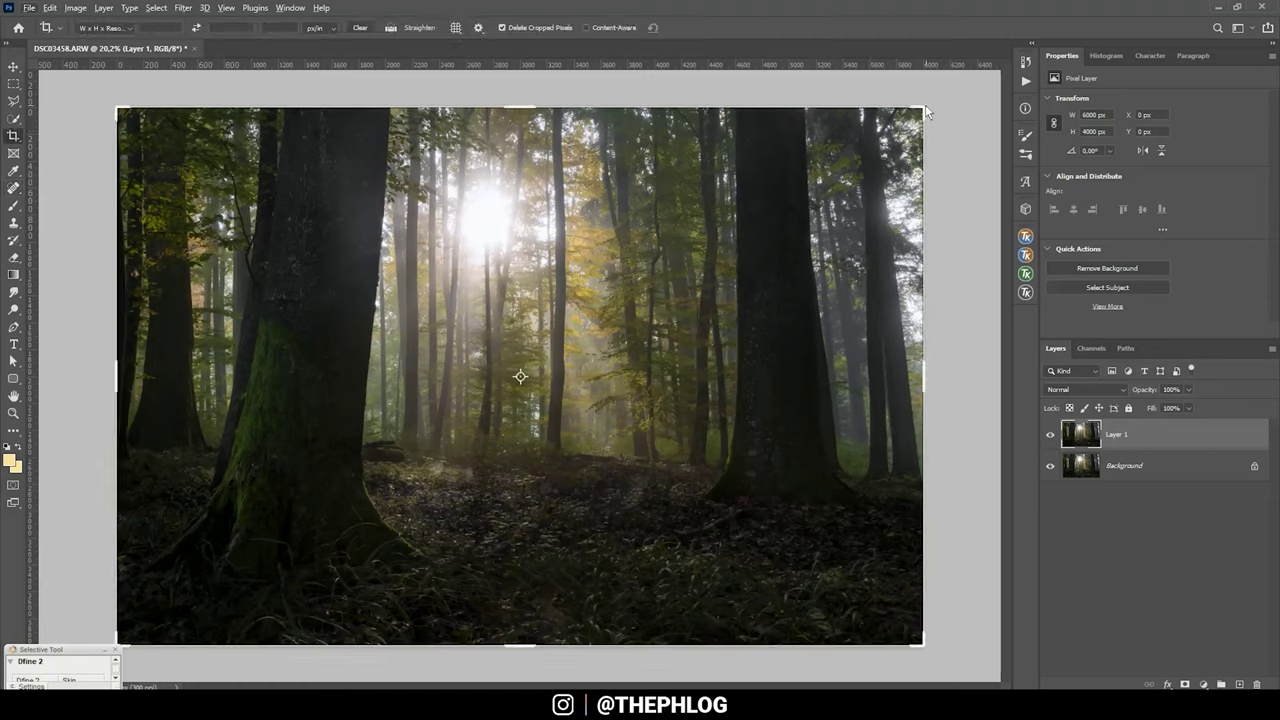
Pull in the top-right and bottom-left corners and commit the crop at 5495 × 3662 px.
drag(926, 106, 897, 116)
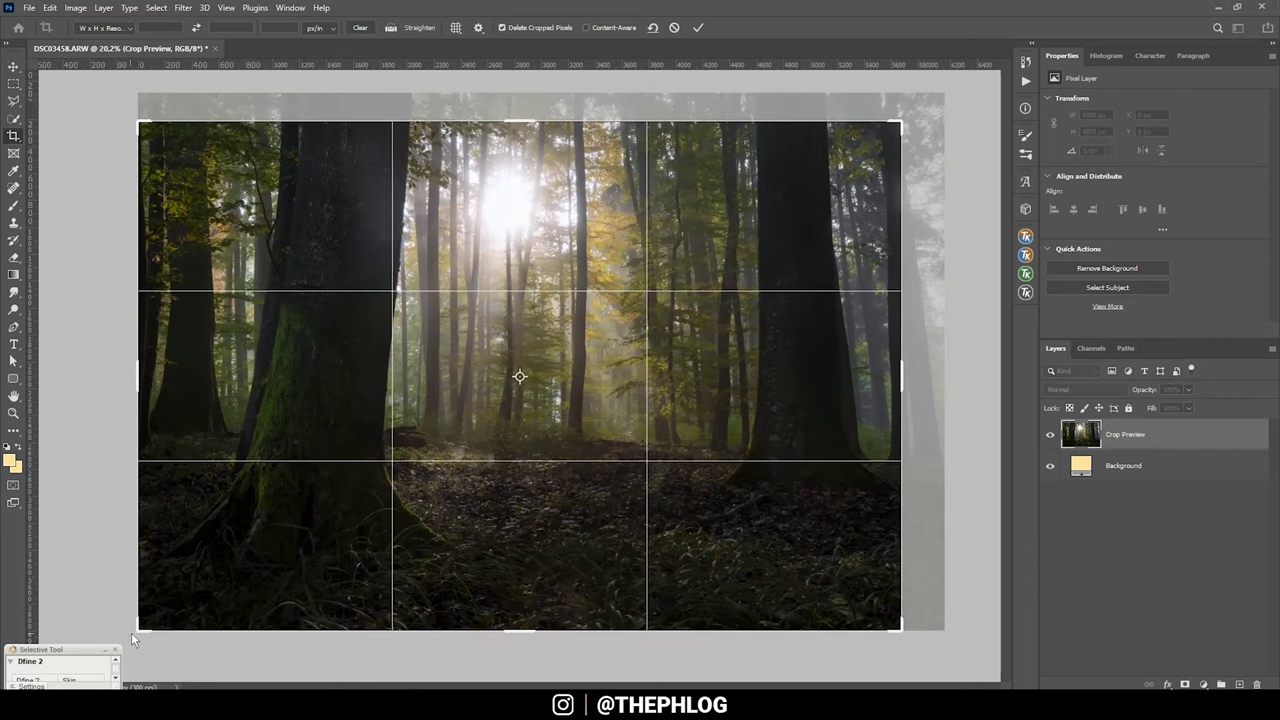
drag(140, 632, 152, 622)
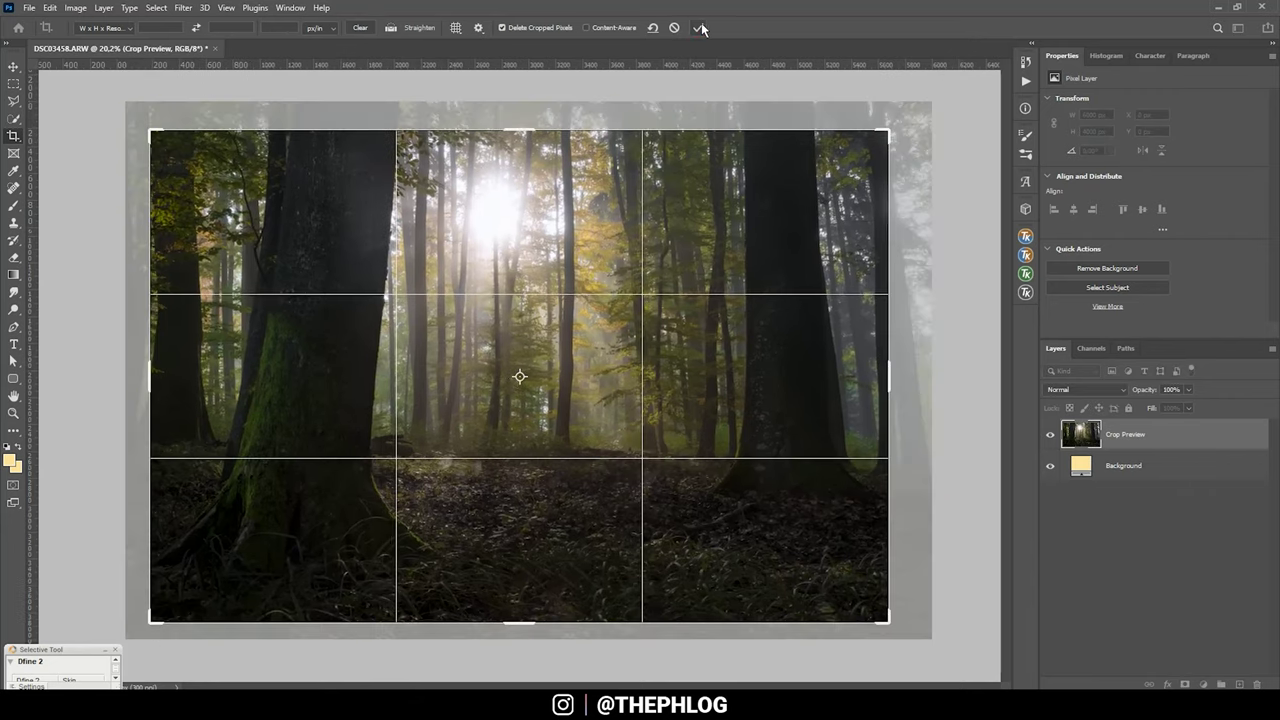
click(699, 26)
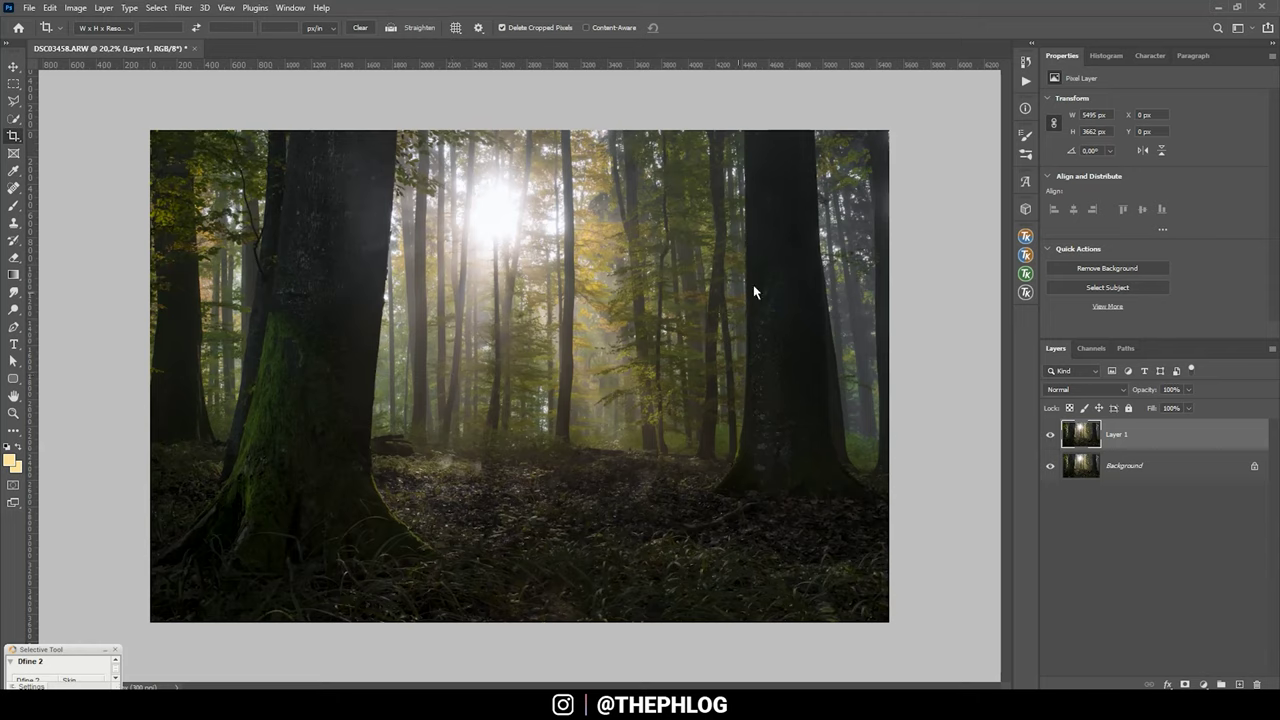
Duplicate Layer 1 in the RapidMask panel, previewing Lights 2 and darks luminosity masks.
click(1024, 276)
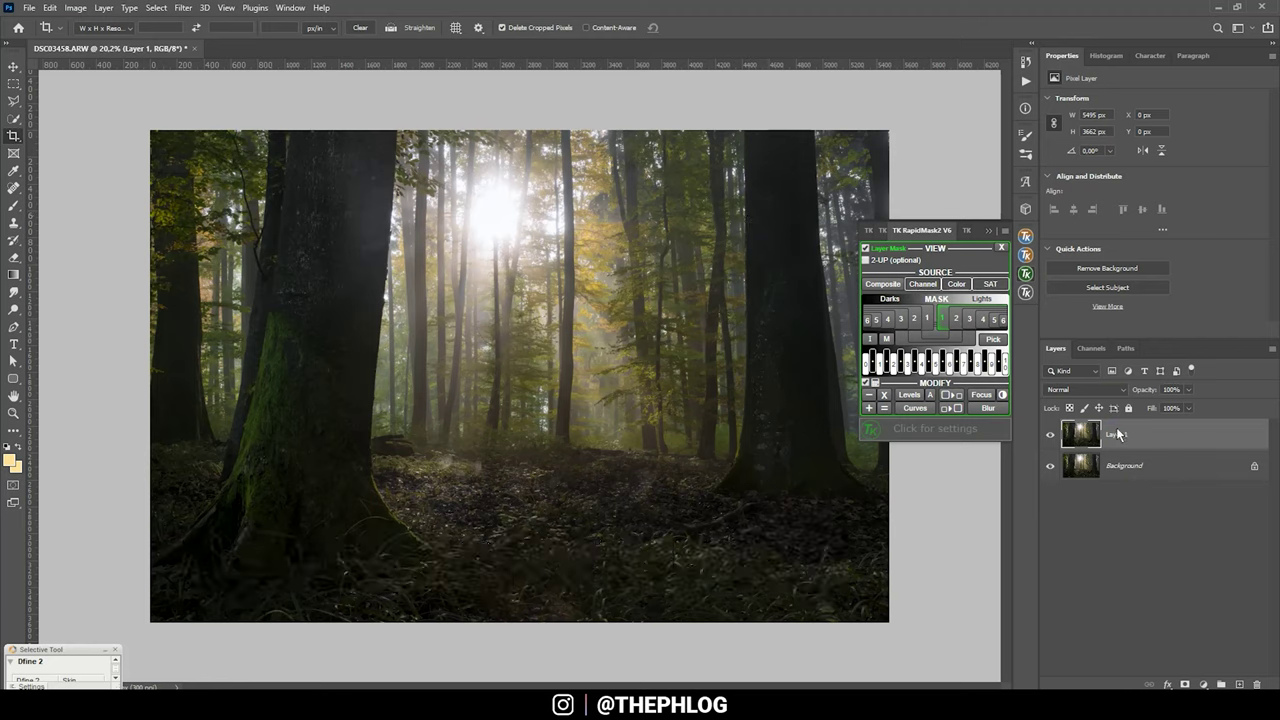
key(ctrl+j)
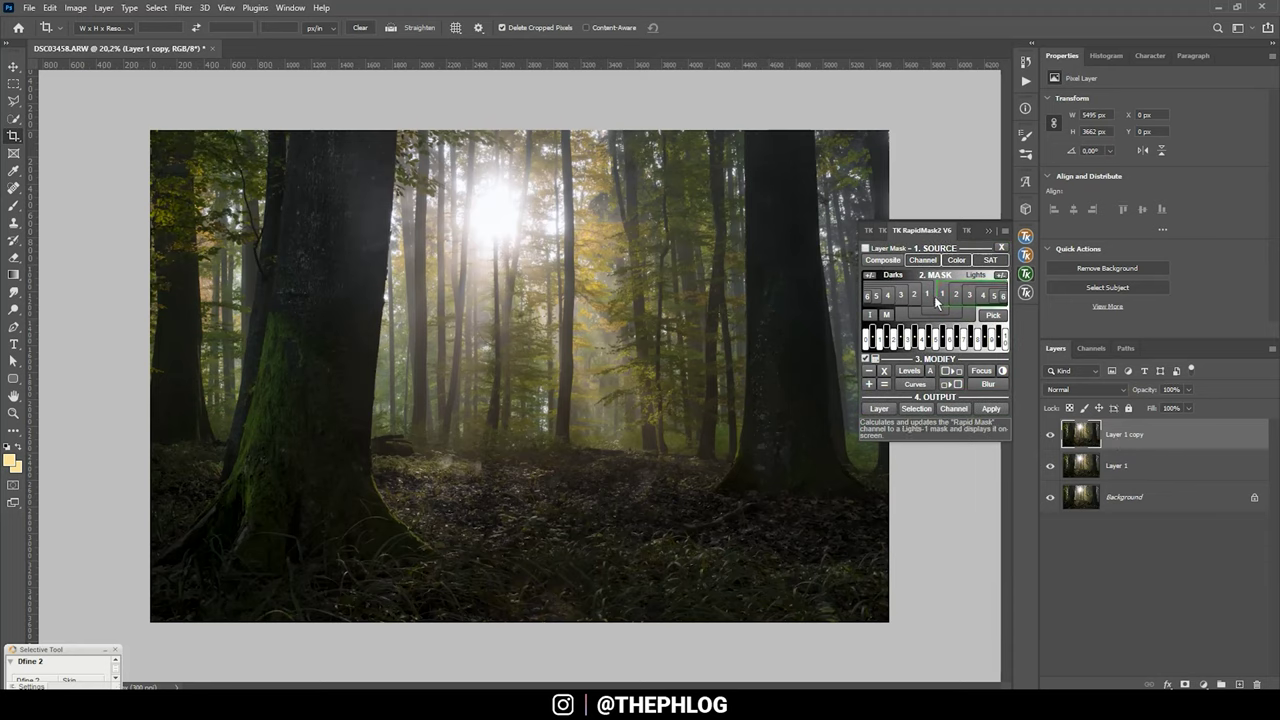
click(955, 294)
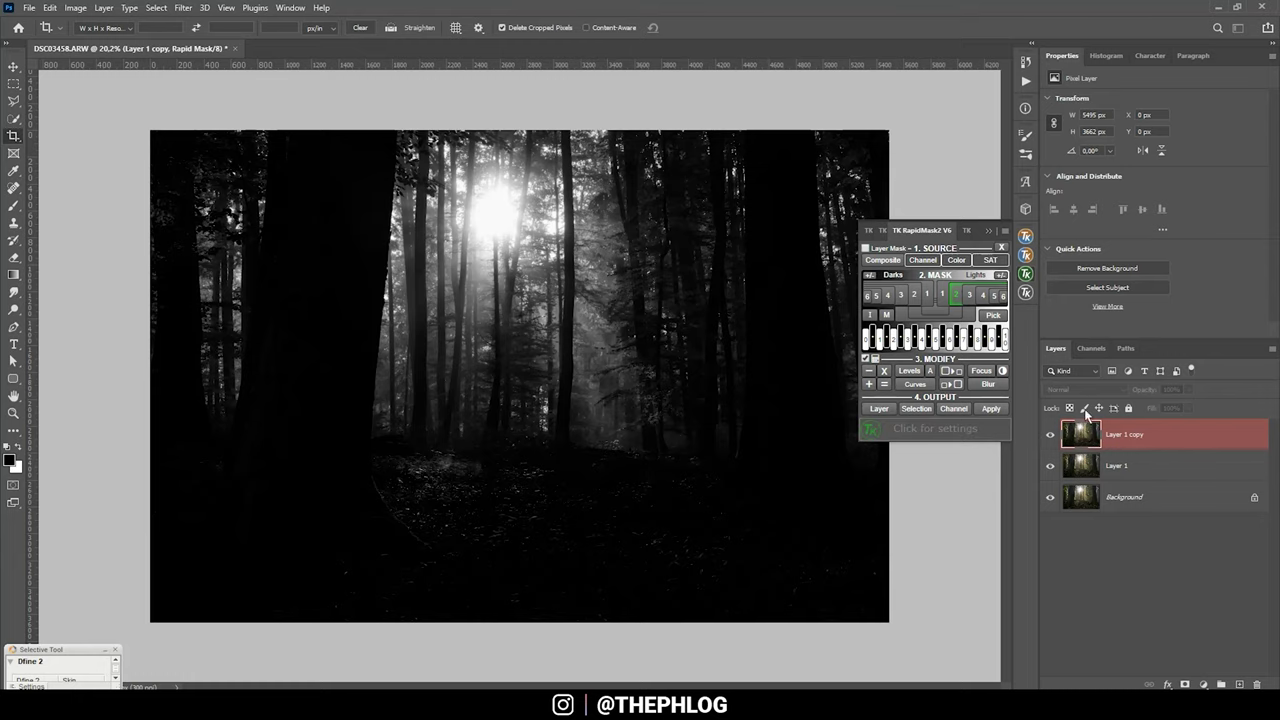
click(931, 300)
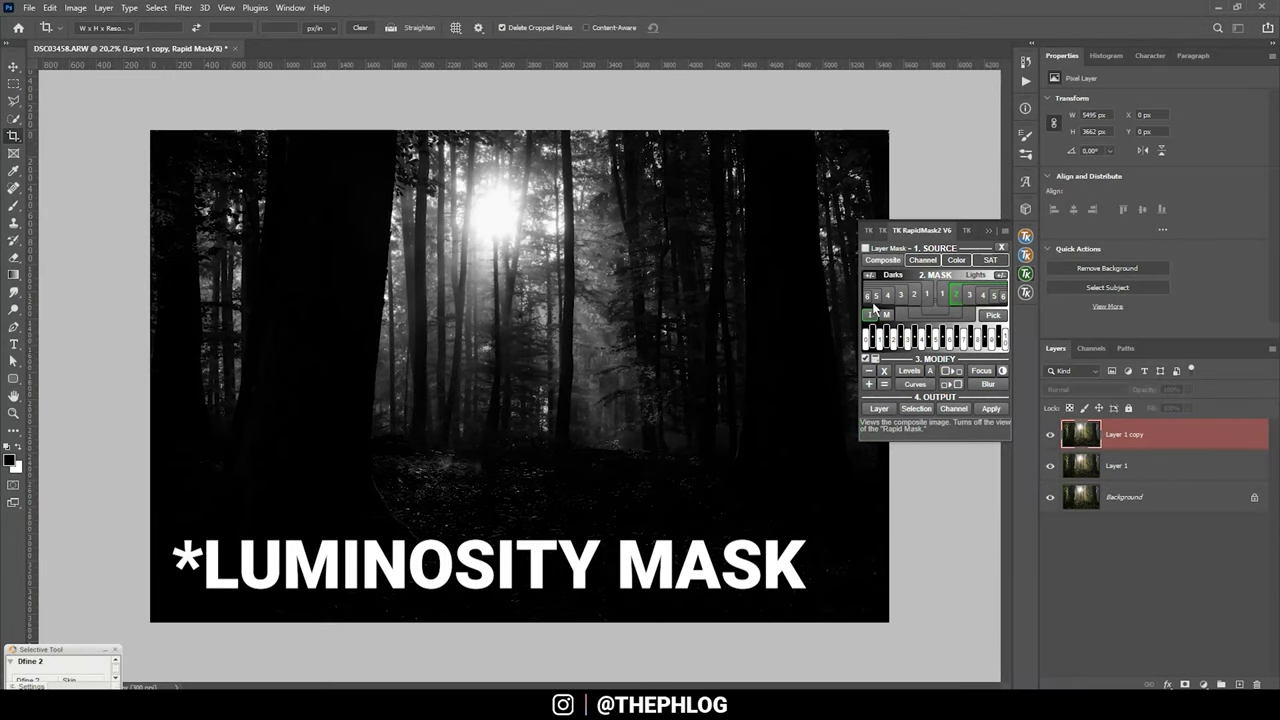
Give Layer 1 copy a Lights 2 layer mask and add an empty Layer 2 above.
click(866, 249)
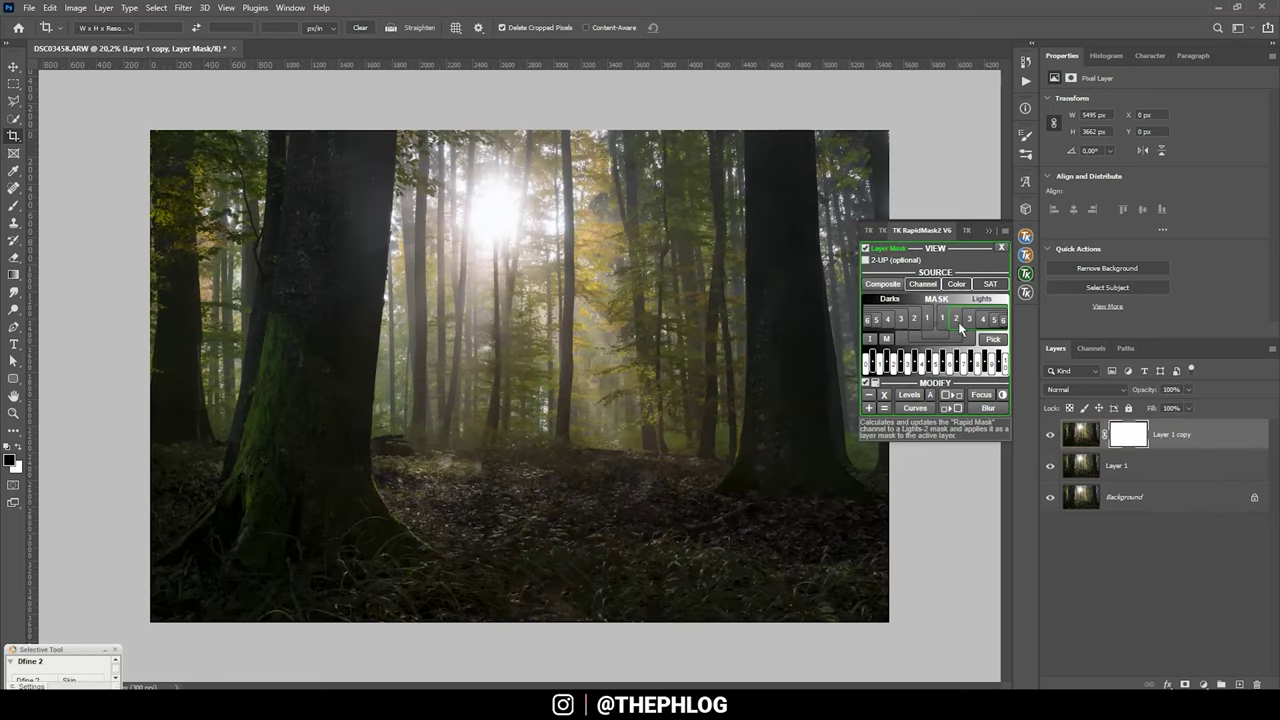
click(958, 322)
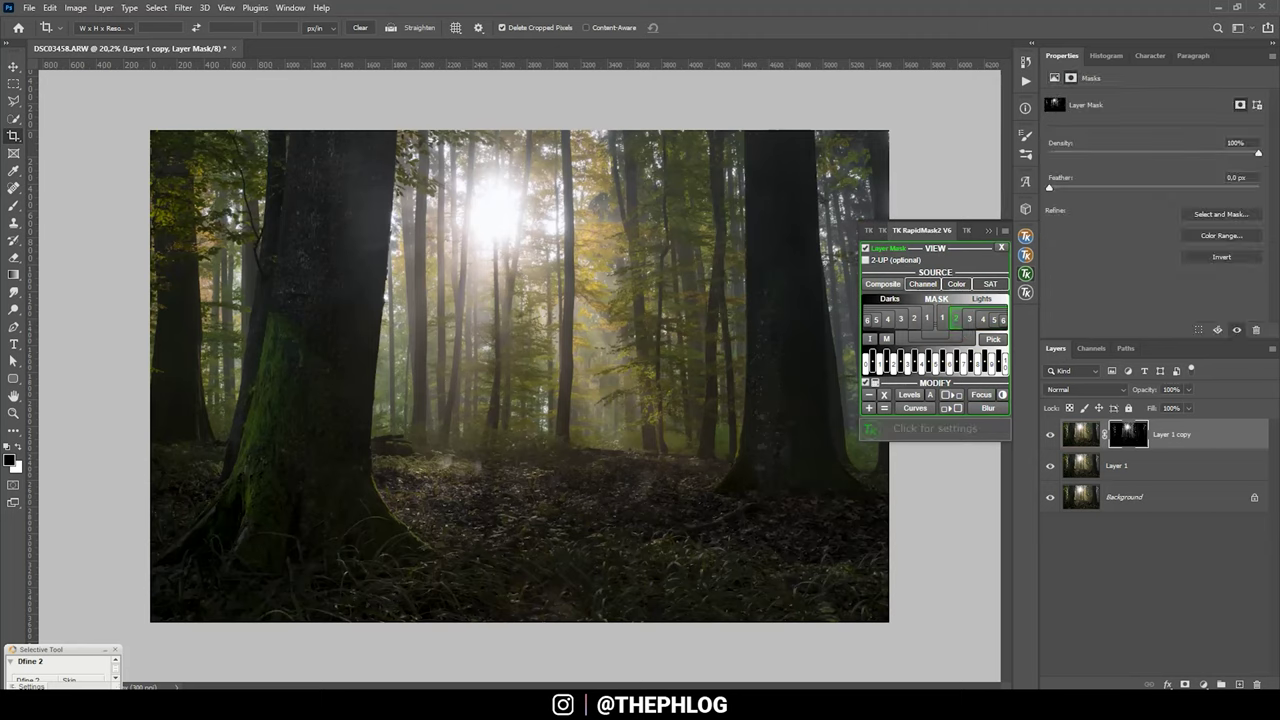
click(1239, 685)
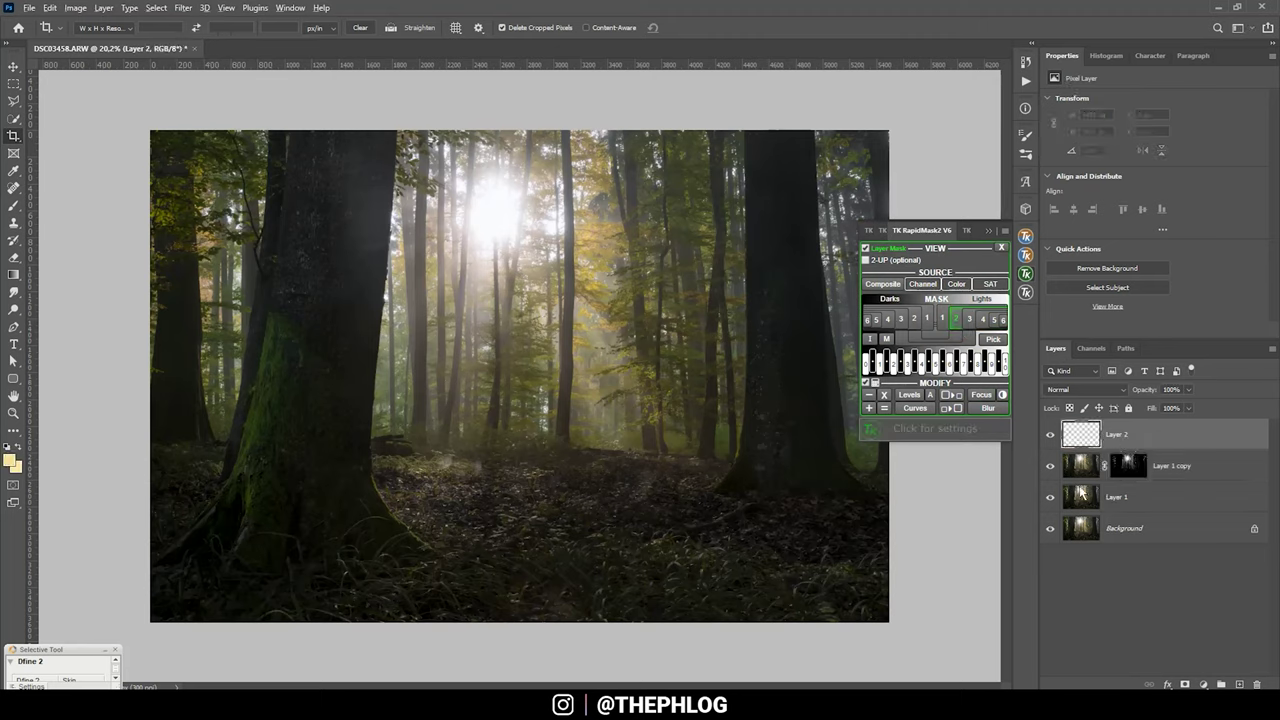
Clip Layer 2 to Layer 1 copy and set its blend mode to Soft Light.
key(ctrl+alt+g)
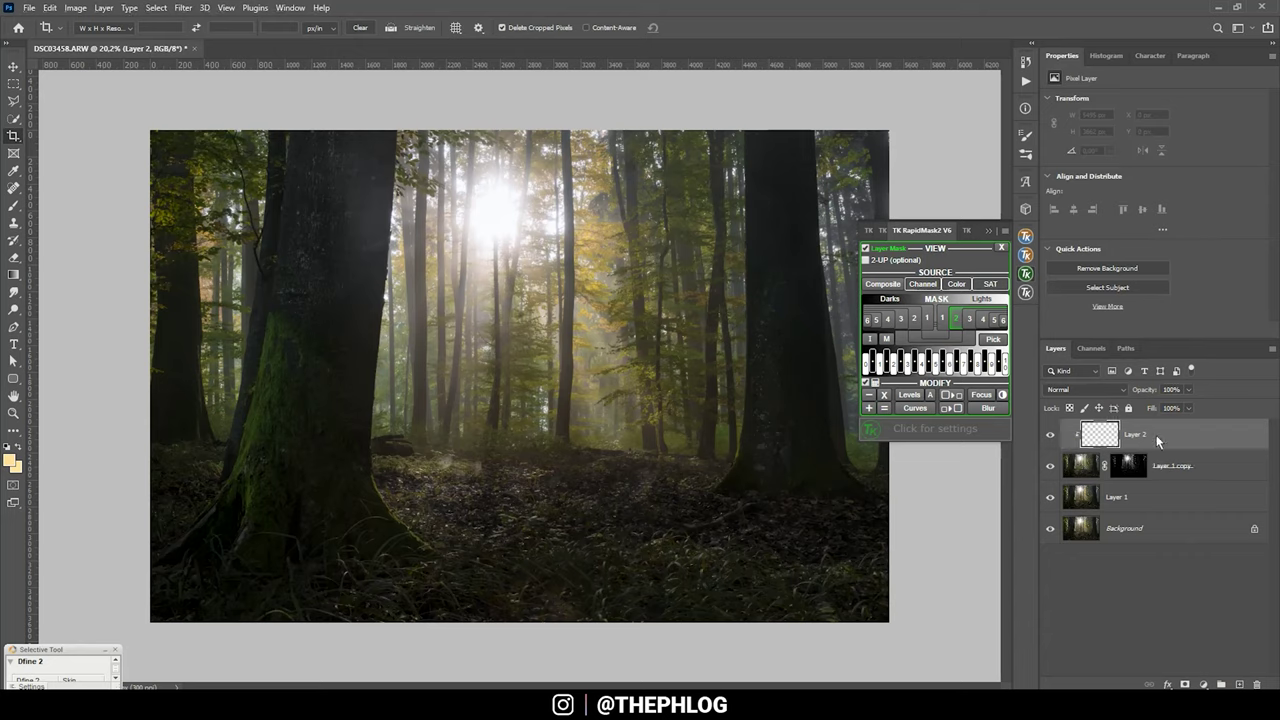
click(1085, 389)
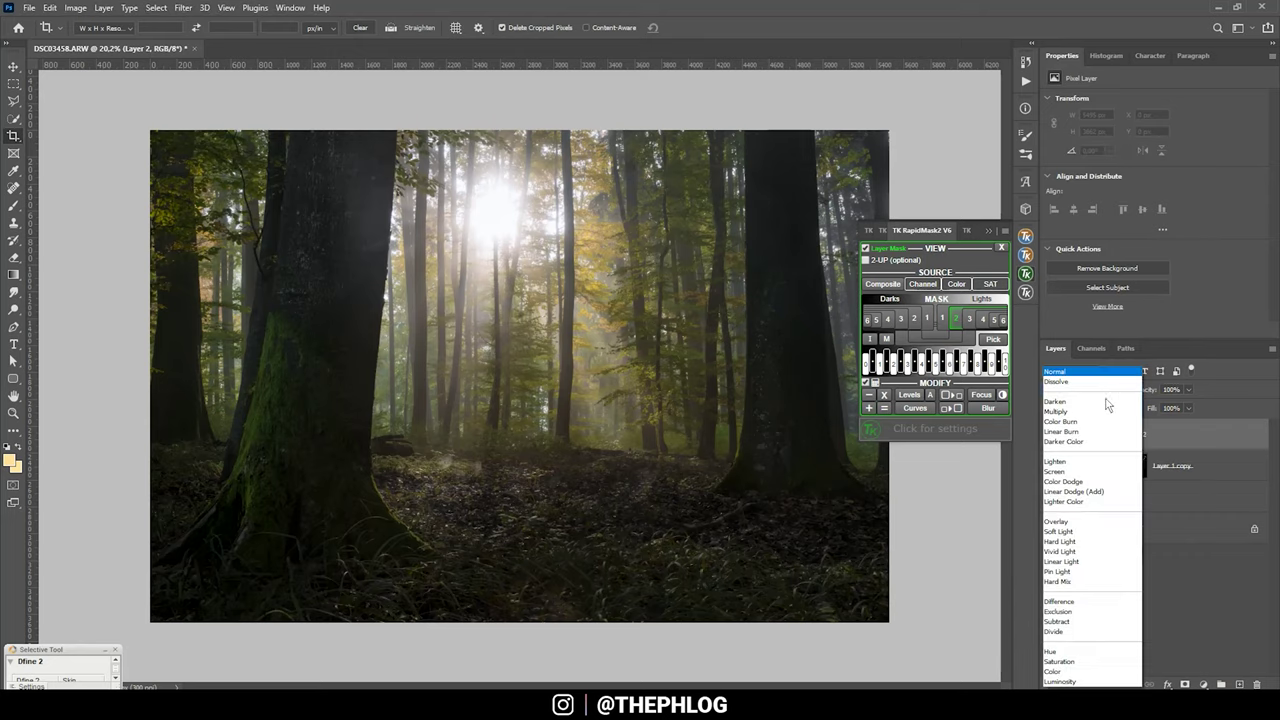
click(1060, 531)
Sample a colour from the photo and paint soft light across the forest with a 562 brush.
key(i)
click(11, 461)
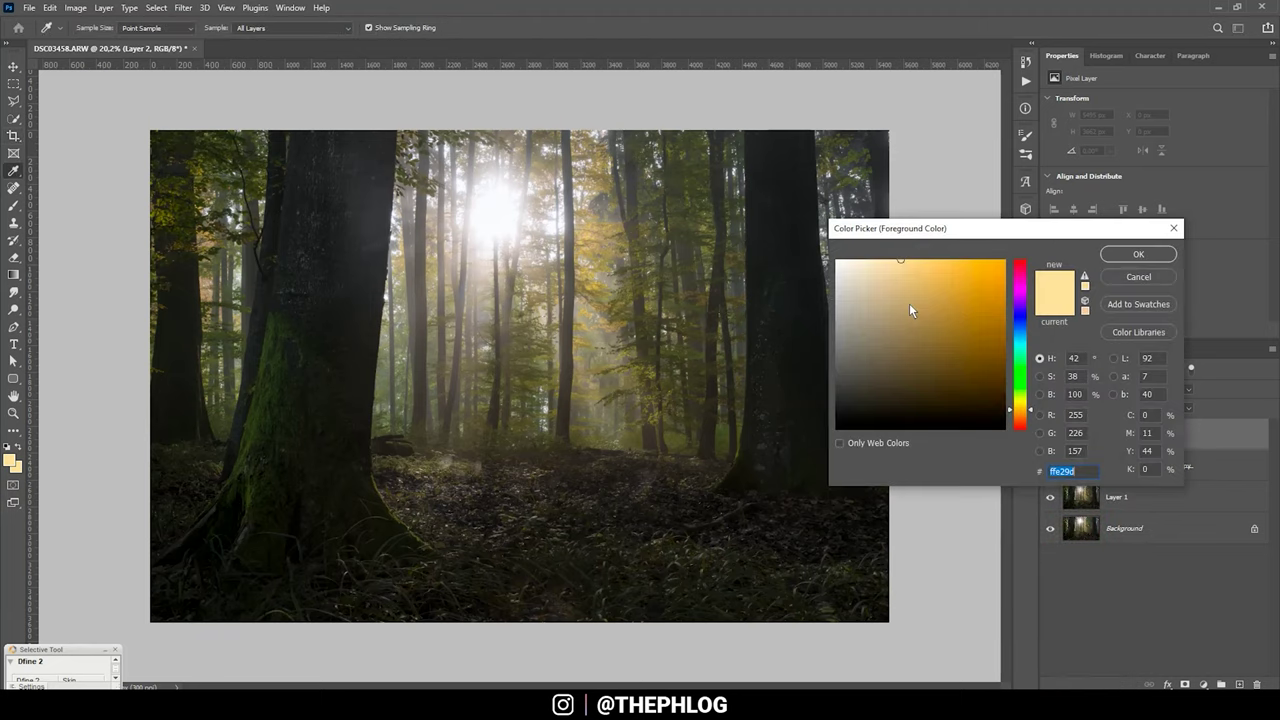
click(766, 210)
click(1138, 254)
key(b)
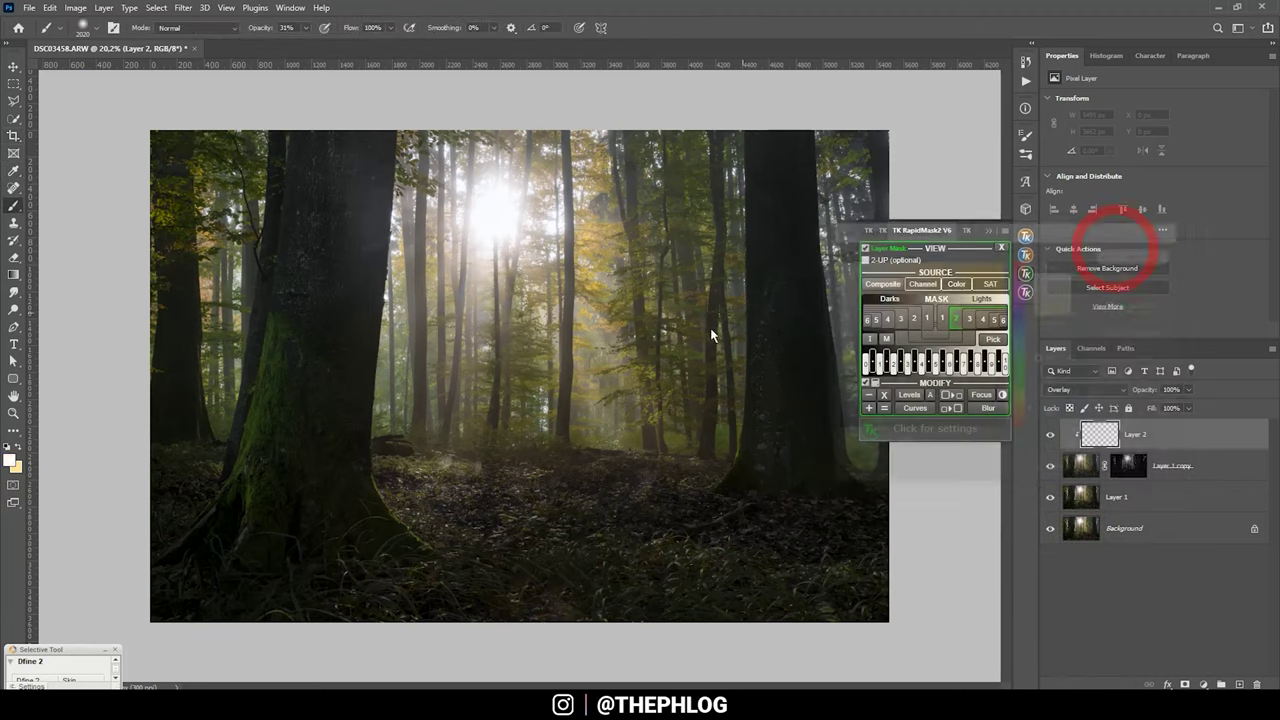
mouse_move(710, 336)
mouse_down()
mouse_move(639, 352)
mouse_move(569, 337)
mouse_up()
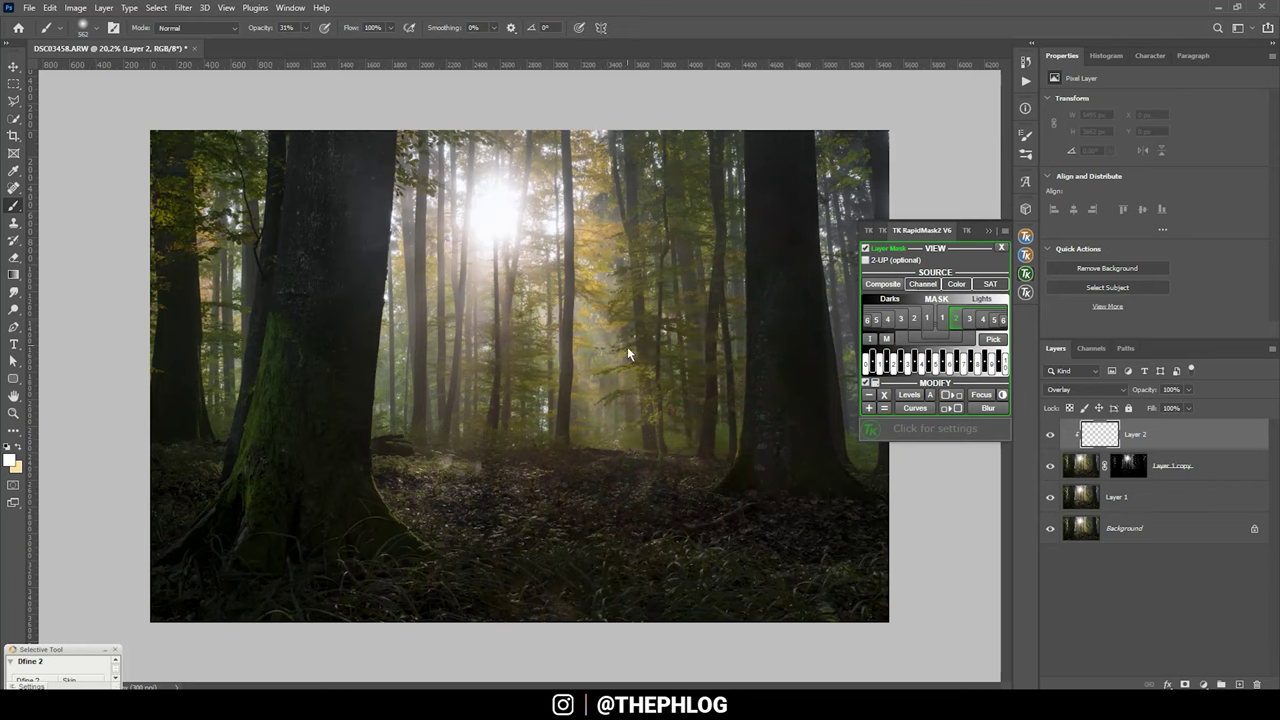
drag(595, 336, 601, 370)
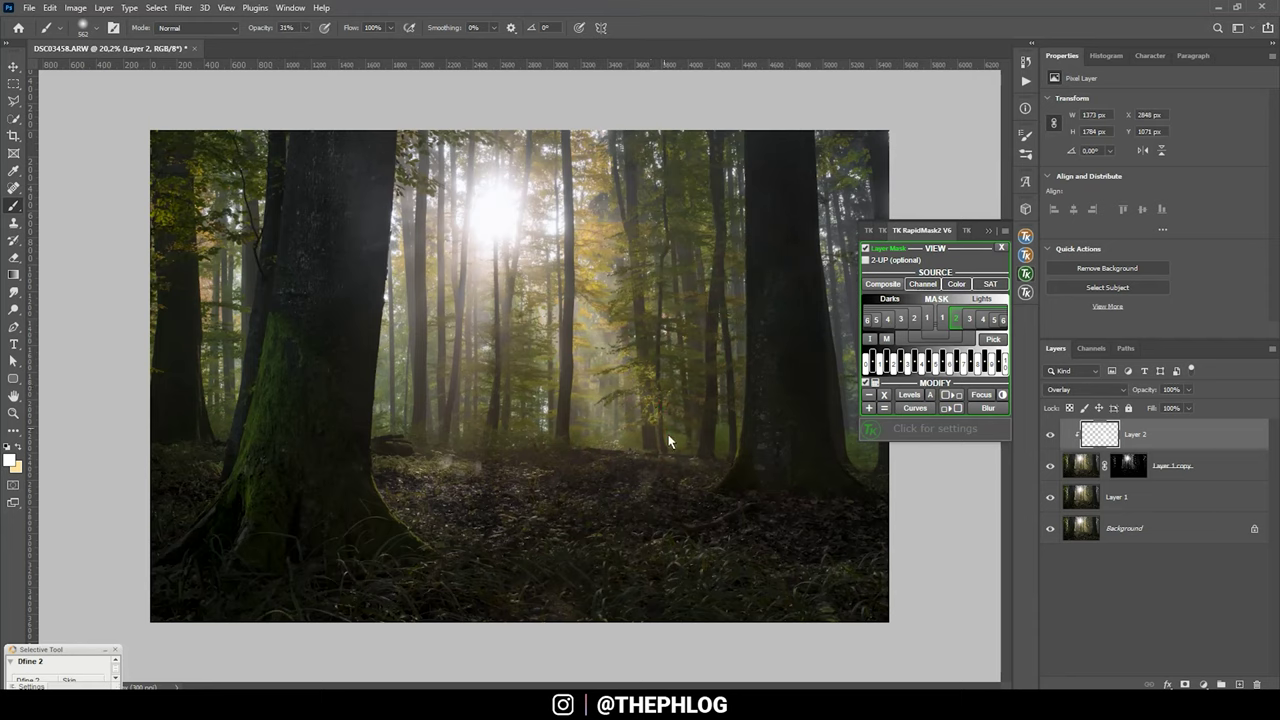
mouse_move(680, 437)
mouse_down()
mouse_move(417, 349)
mouse_move(471, 397)
mouse_up()
mouse_move(646, 375)
mouse_down()
mouse_move(650, 390)
mouse_move(731, 388)
mouse_up()
Compare the painted light on and off, then merge all four layers with Ctrl+E.
click(1105, 430)
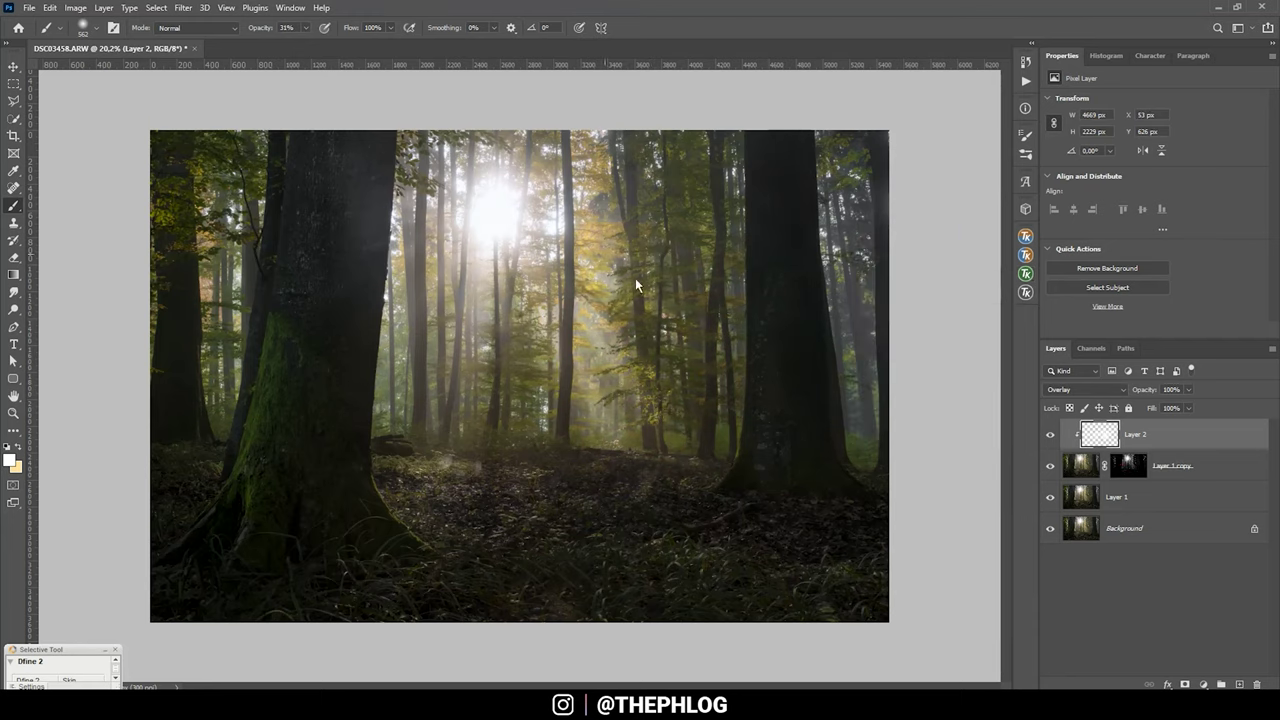
click(1049, 434)
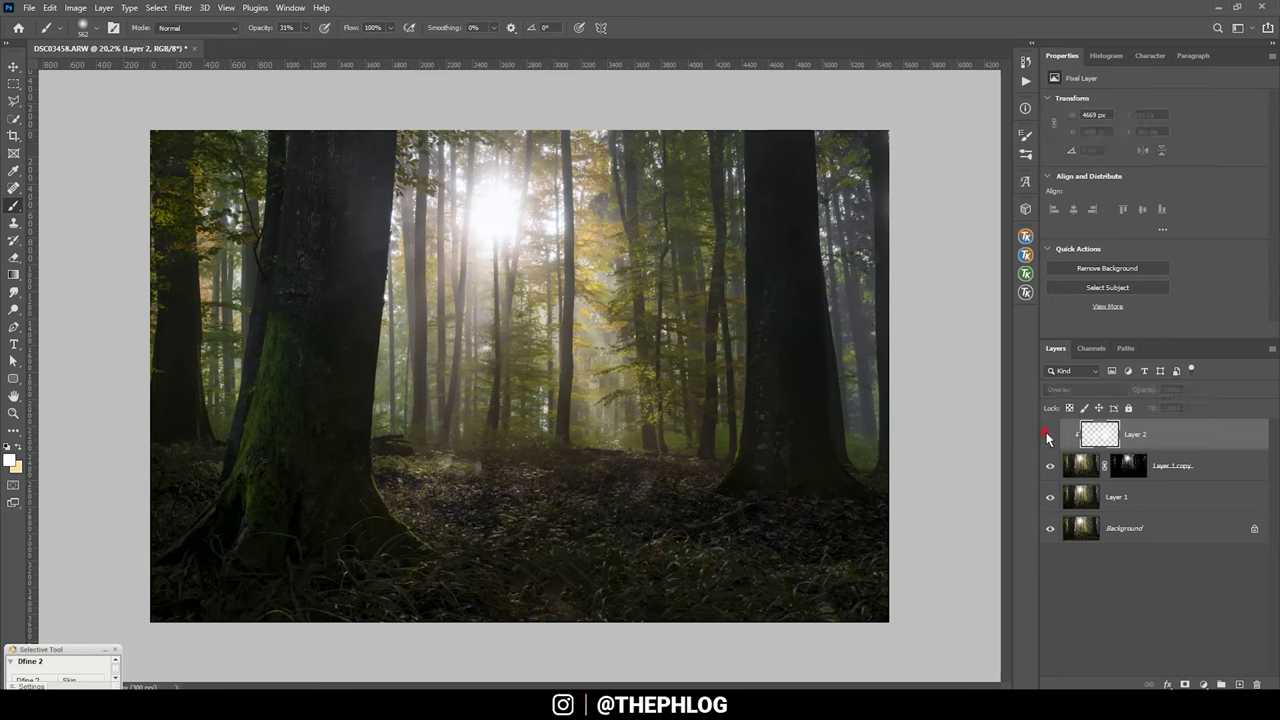
click(1049, 434)
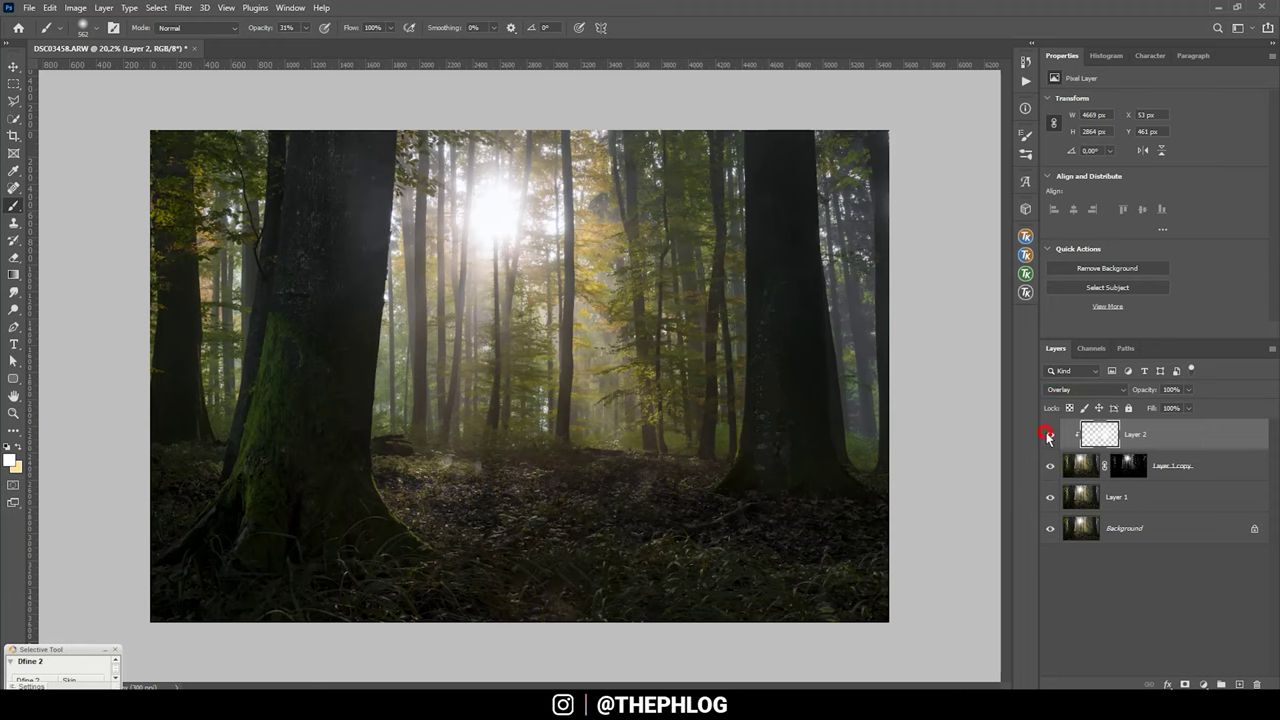
shift+click(1131, 536)
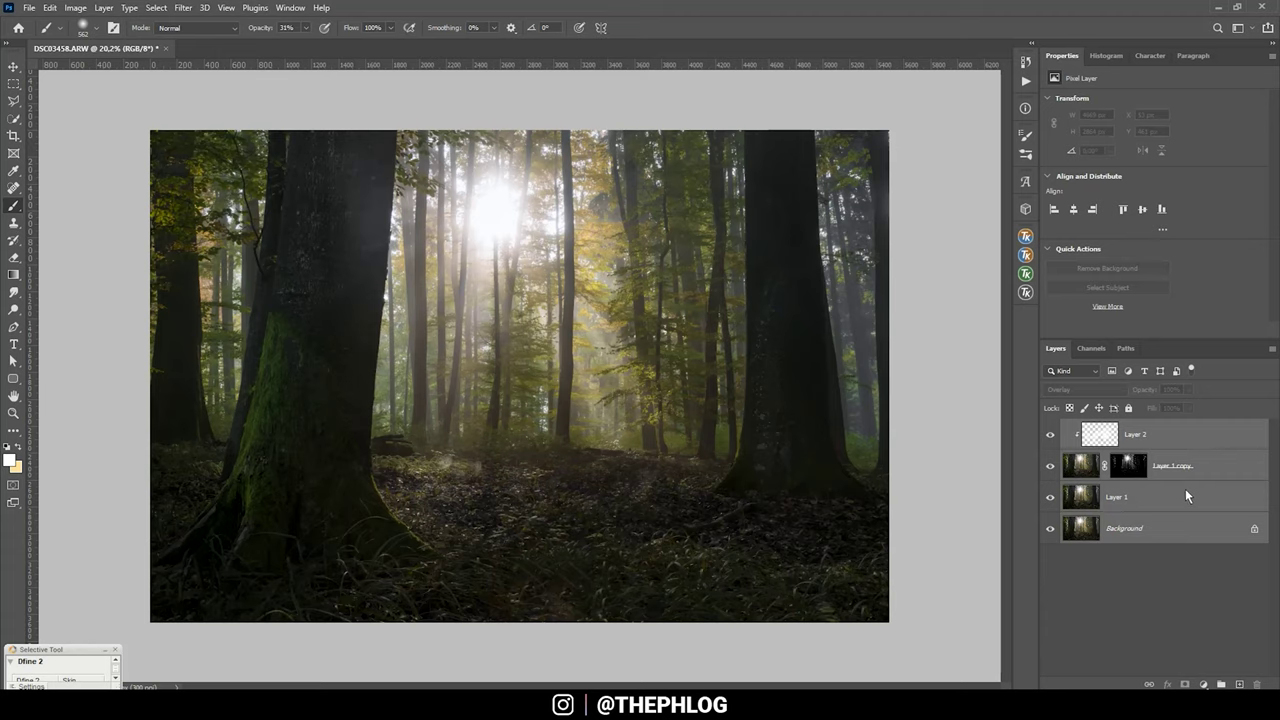
key(ctrl+e)
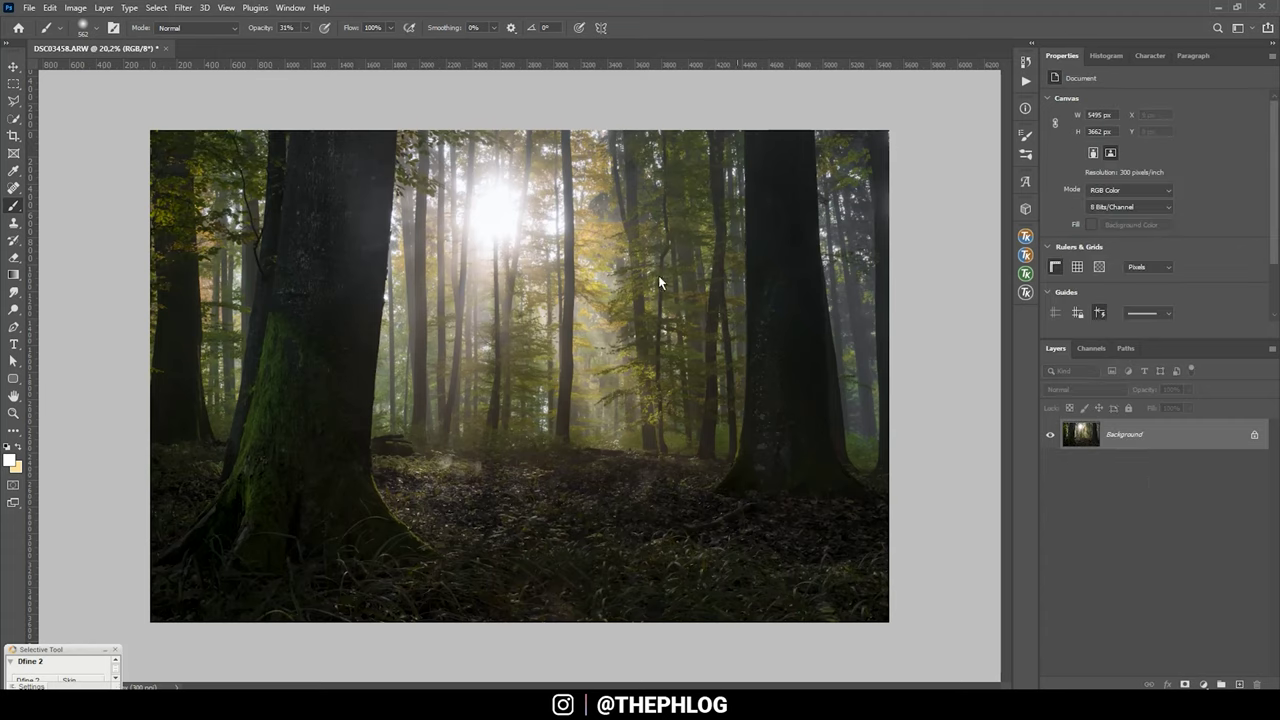
Apply Color Efex Pro 4's Polarization with increased Strength to add a 'Polarization (CEP 4)' layer.
click(183, 8)
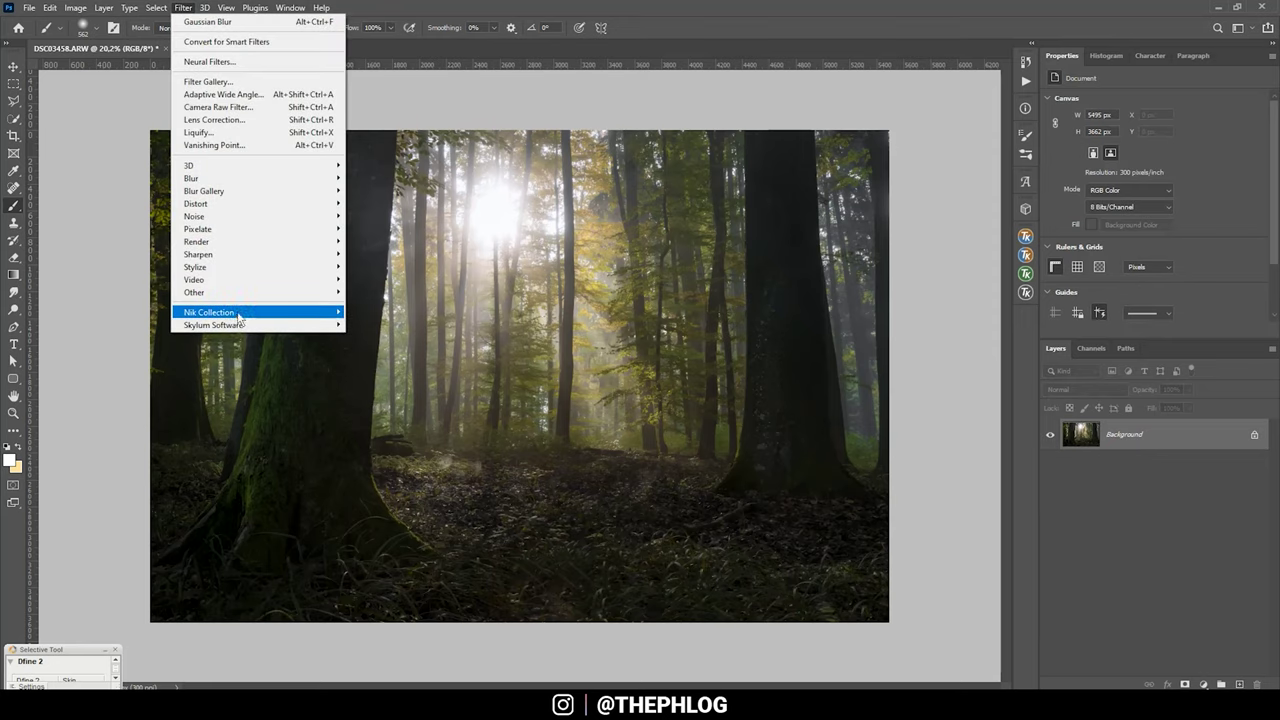
mouse_move(238, 316)
click(370, 331)
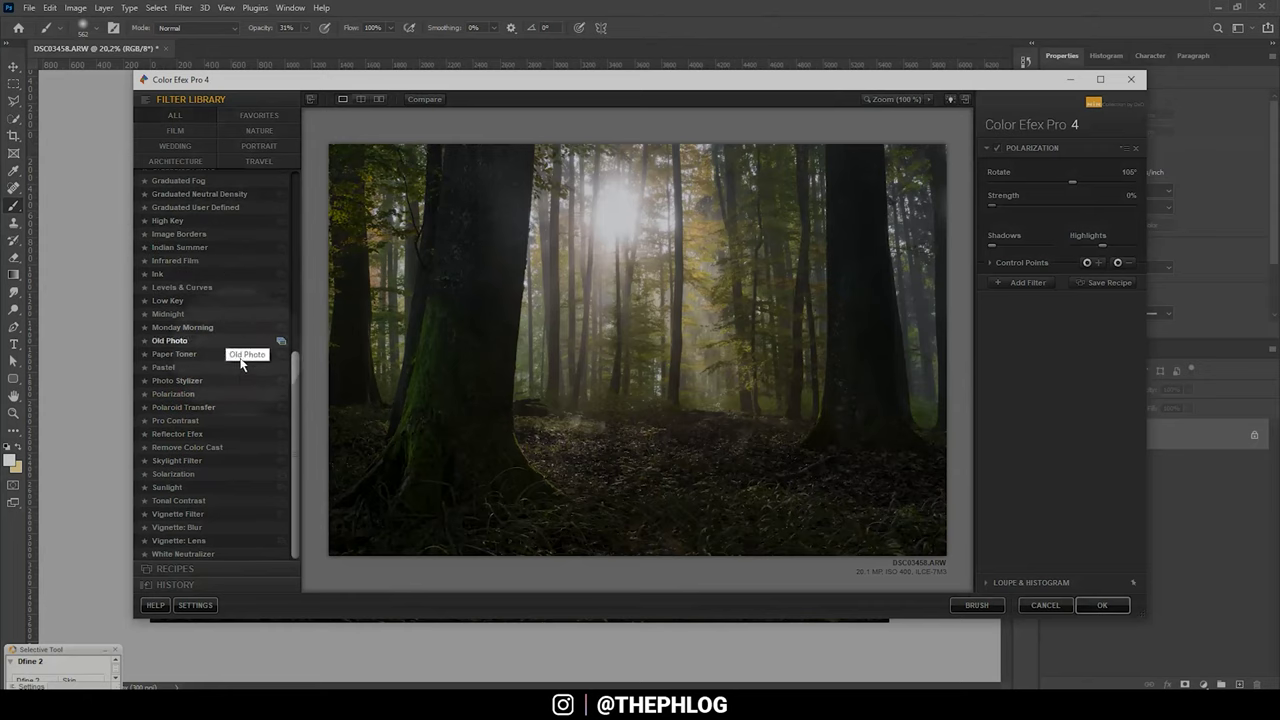
click(173, 394)
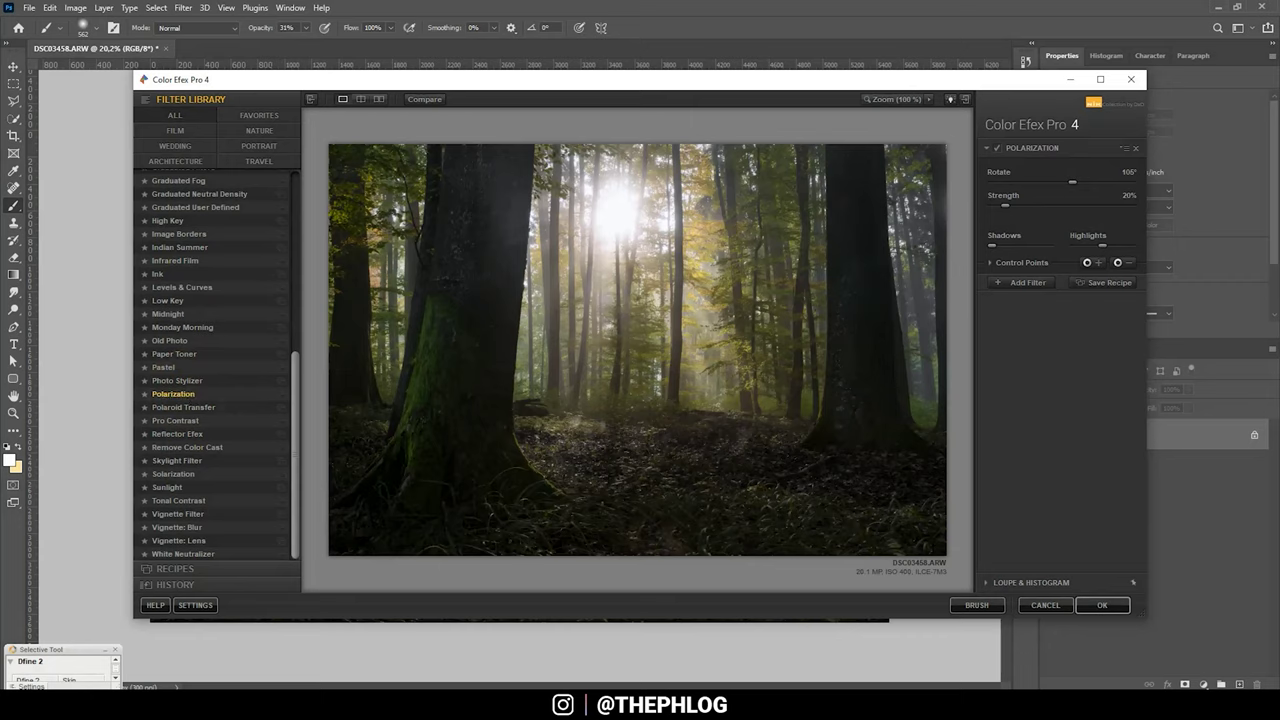
drag(1007, 206, 1100, 210)
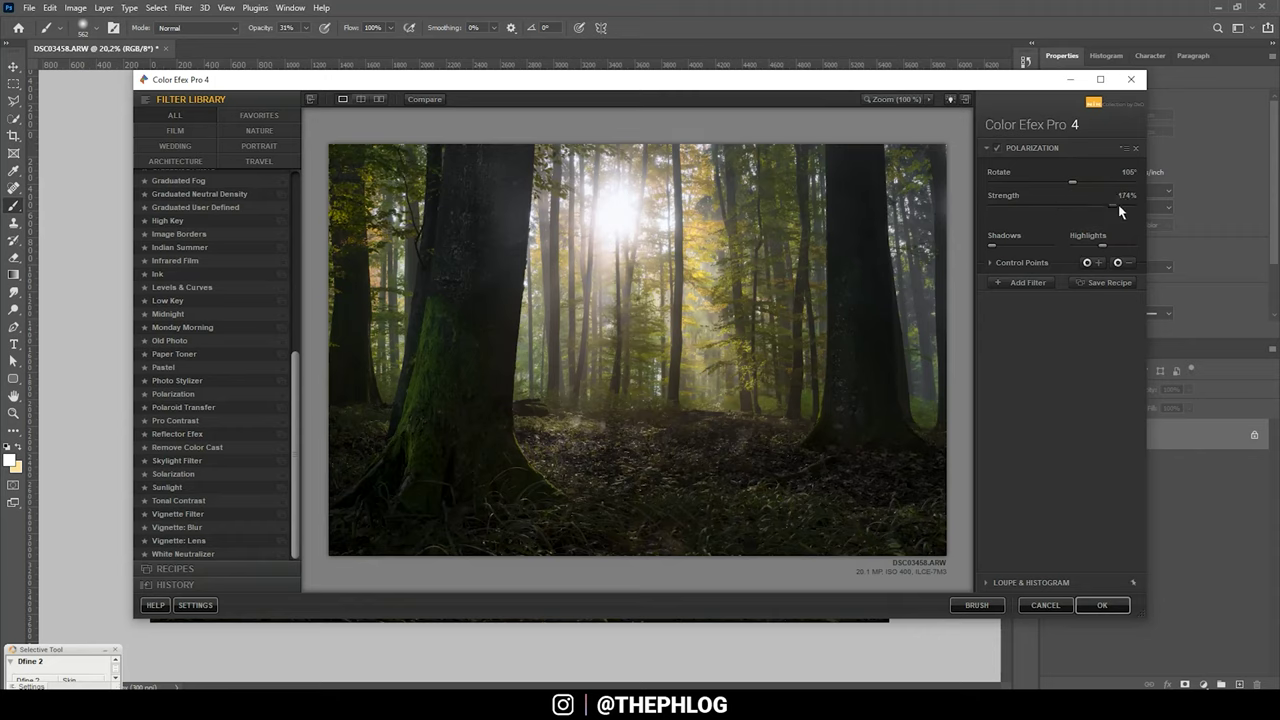
click(1102, 605)
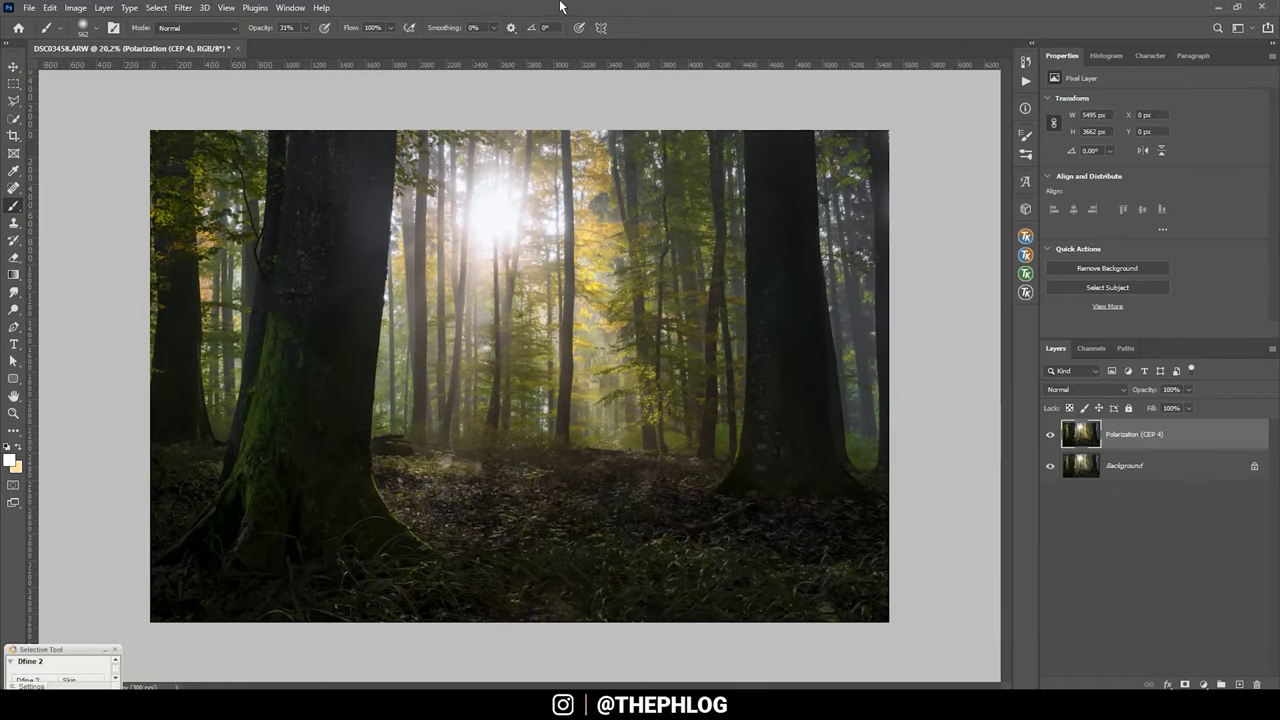
click(183, 8)
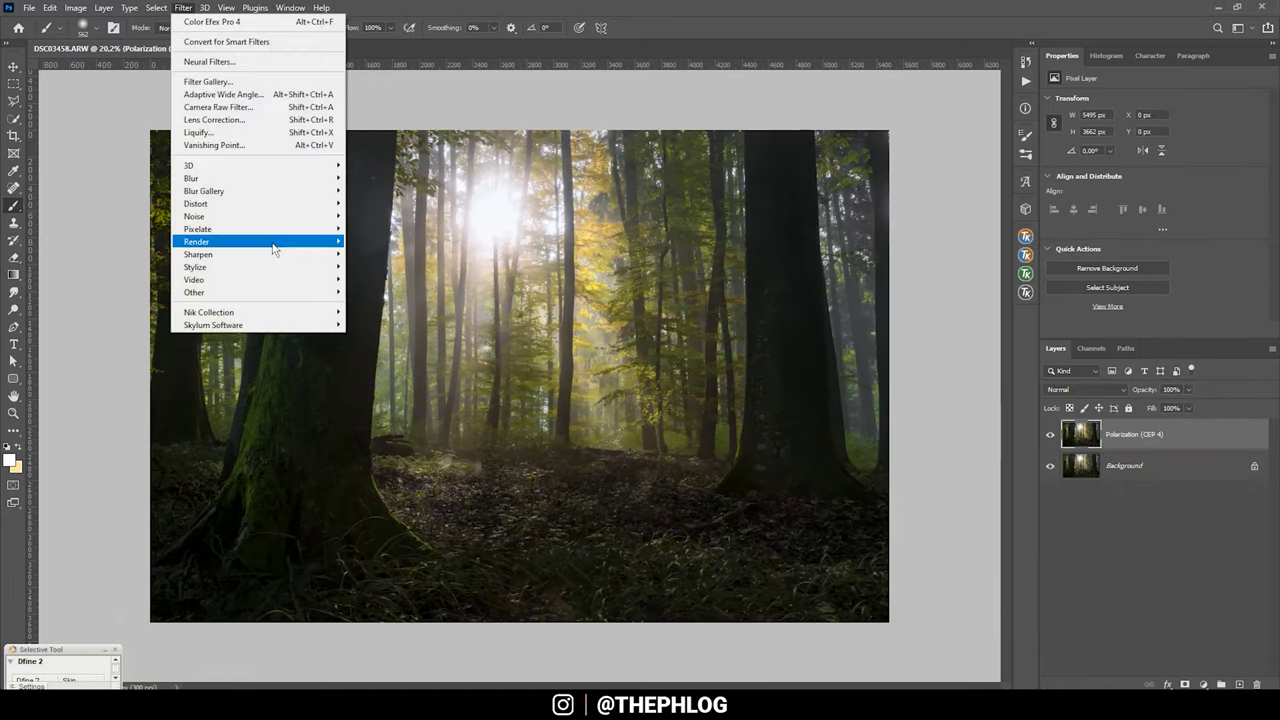
Apply Color Efex Pro 4's Classical Soft Focus using a preset from the Method list.
mouse_move(312, 314)
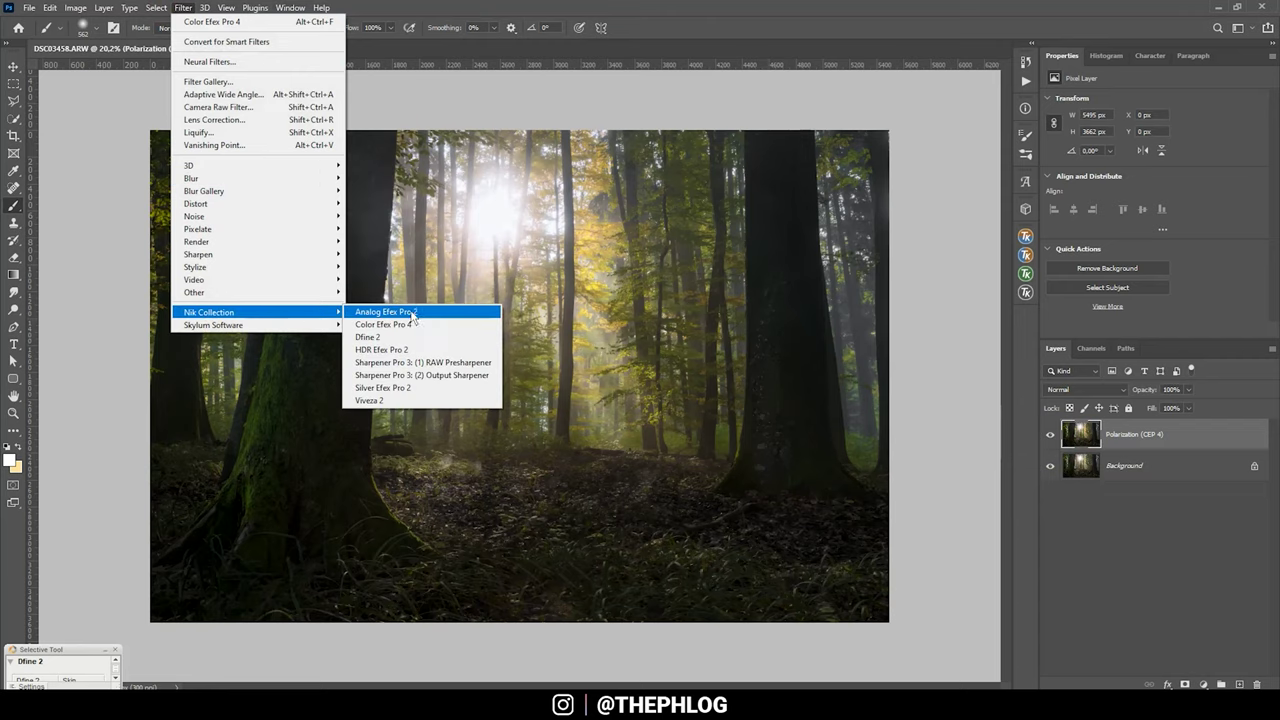
click(430, 331)
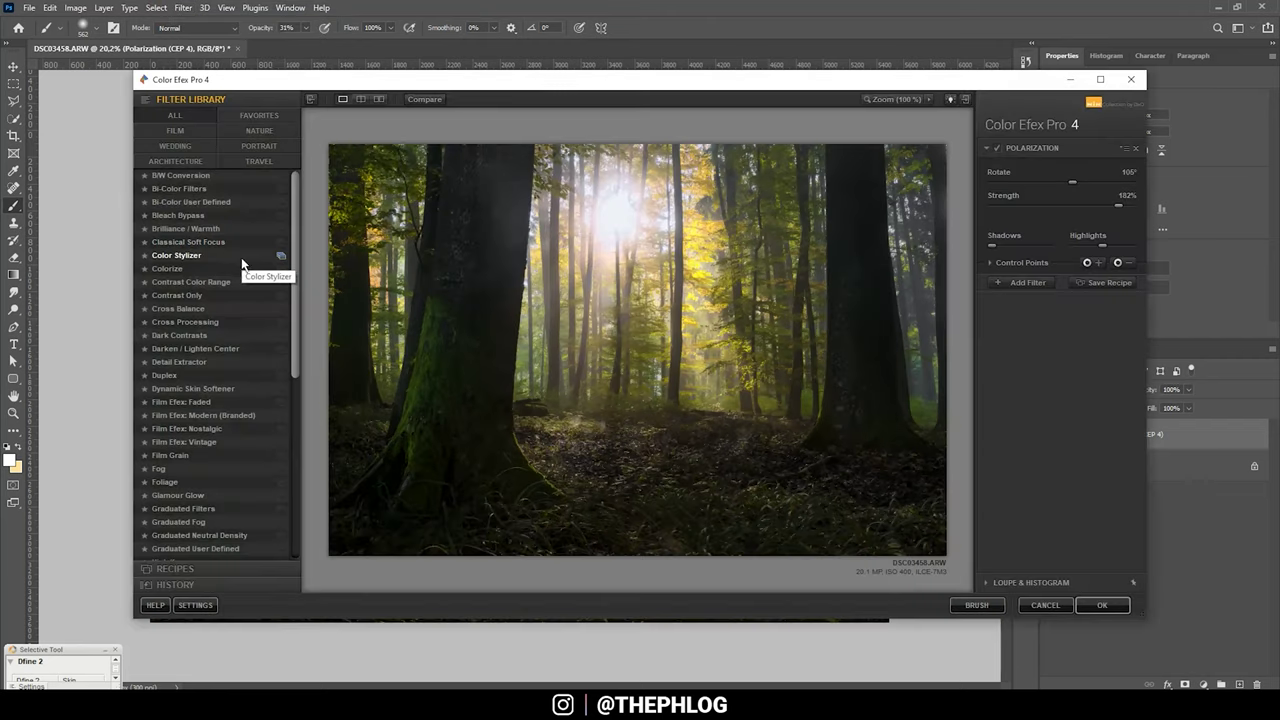
click(190, 242)
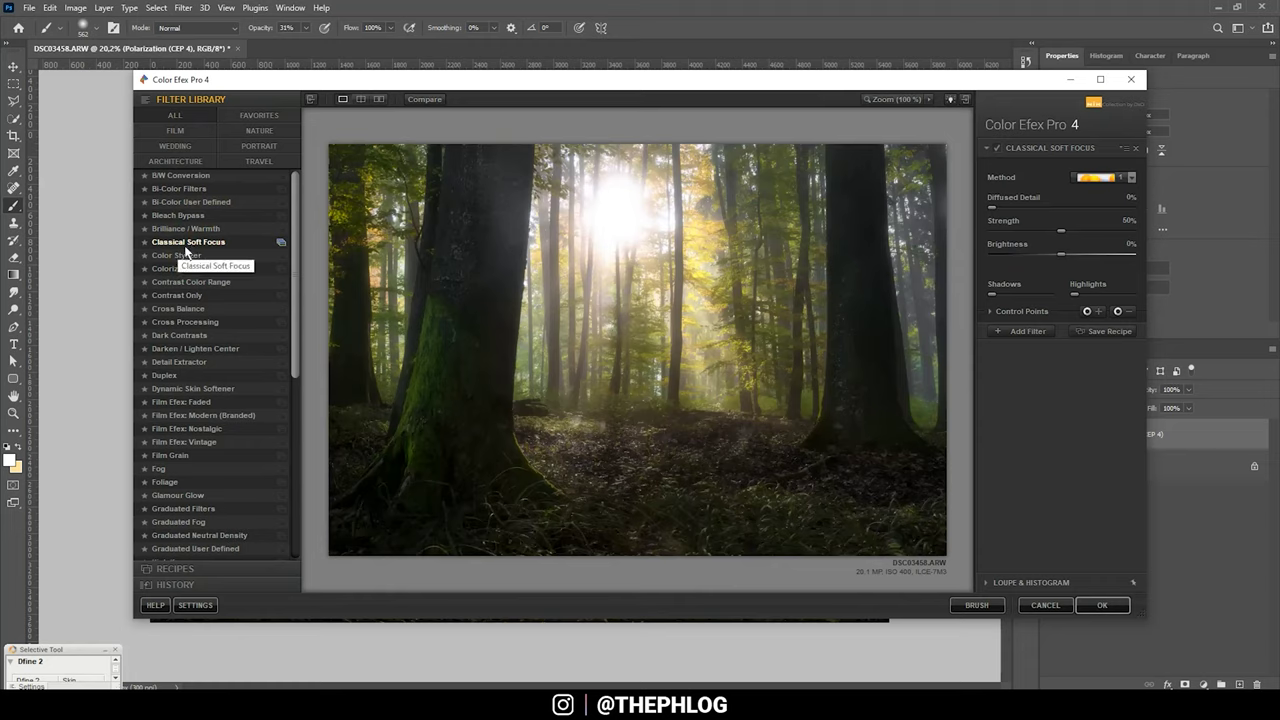
click(1118, 178)
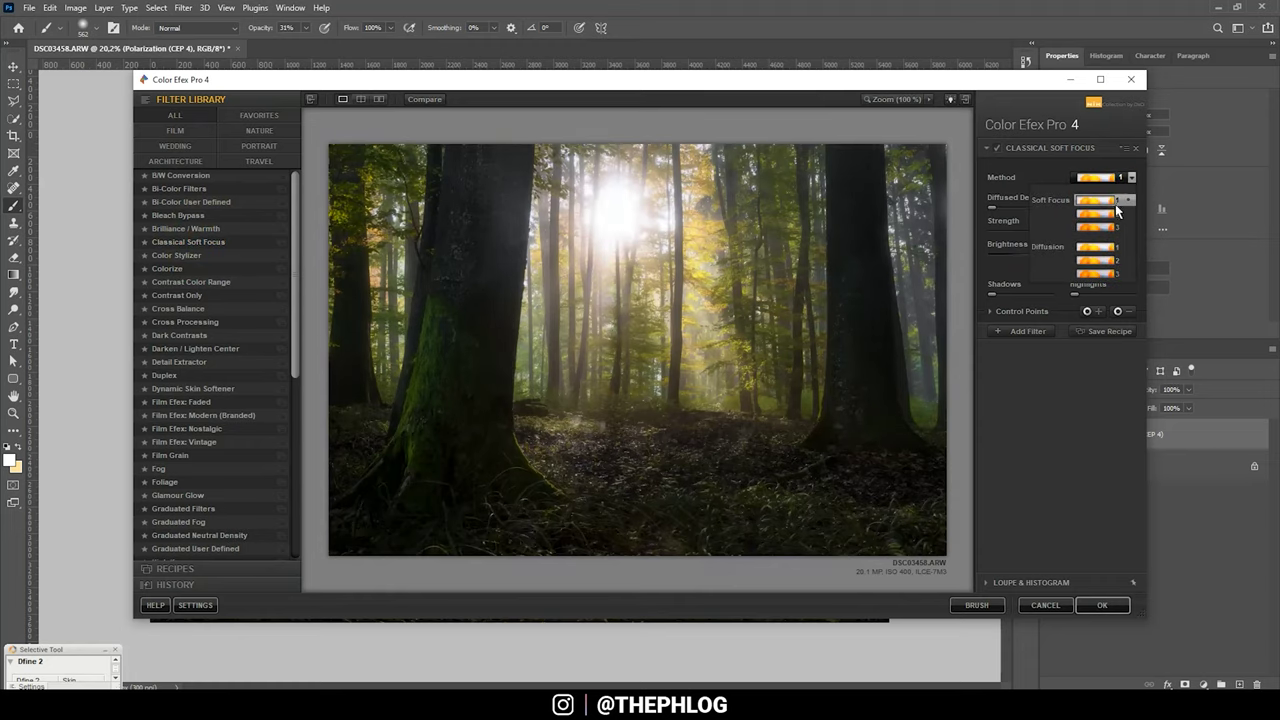
click(1093, 203)
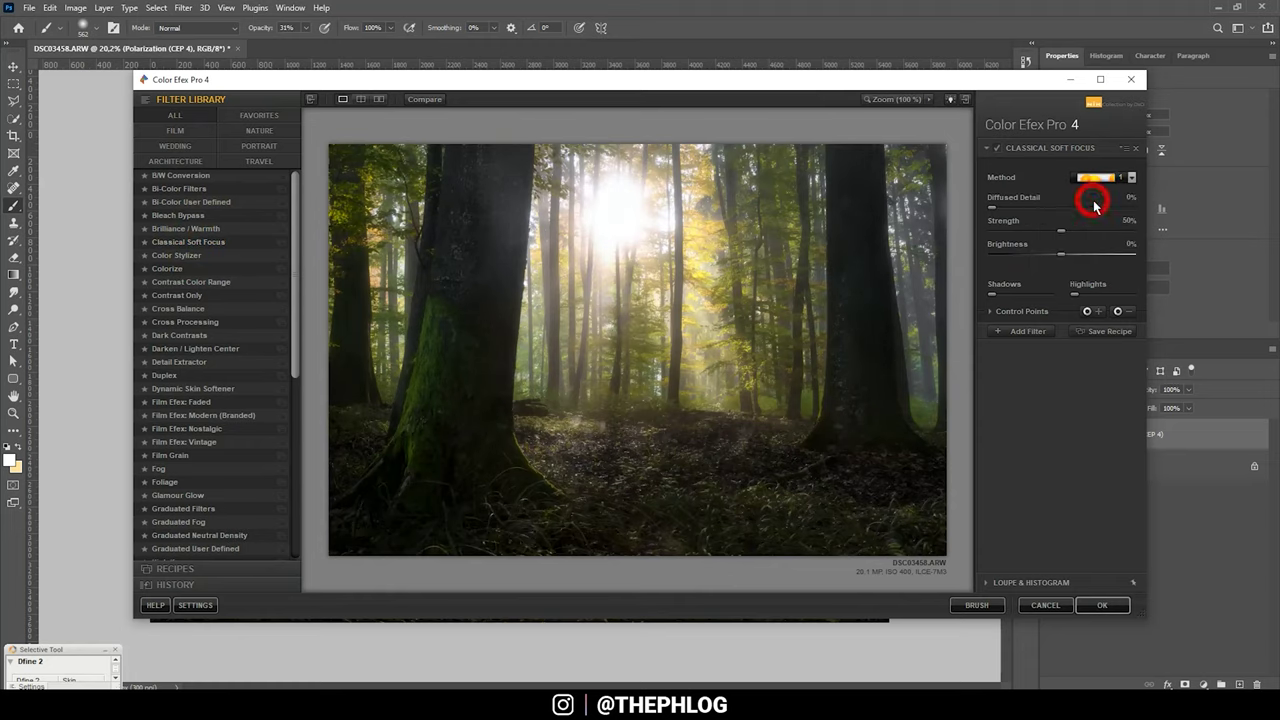
click(1110, 605)
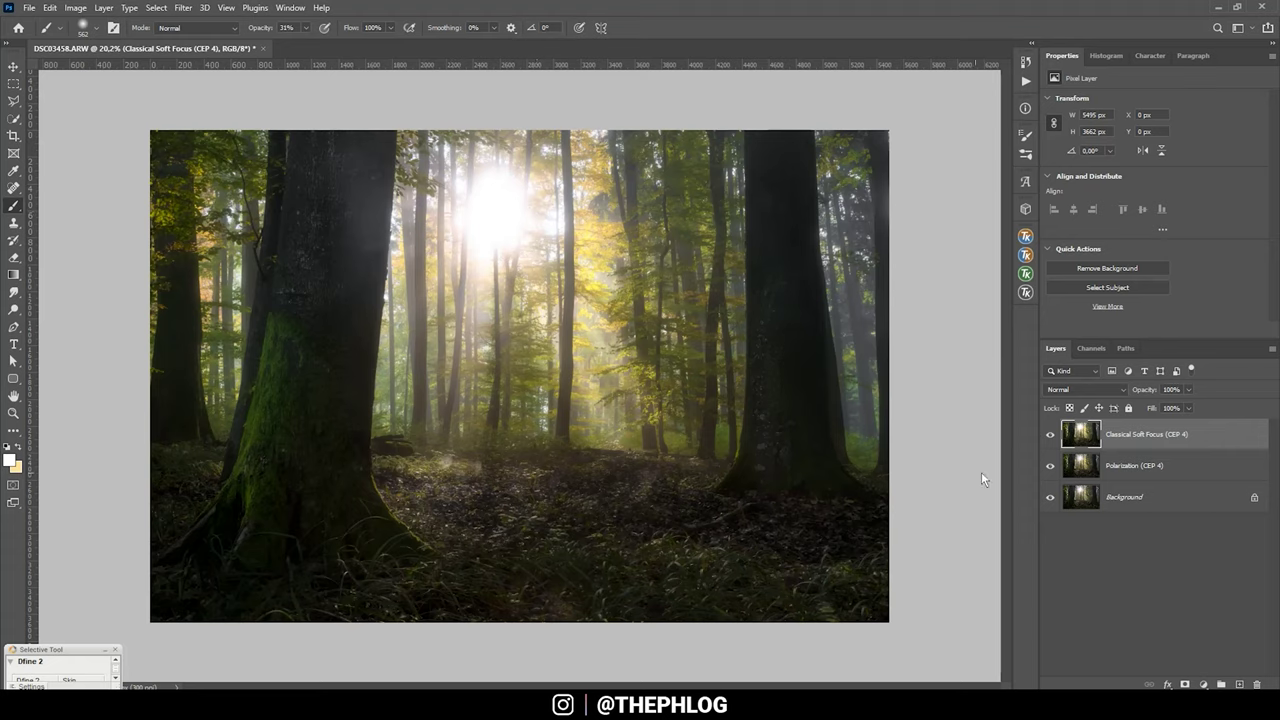
Add a layer mask and paint out the glow around the sun at 100% opacity with a 1415 brush.
click(1185, 684)
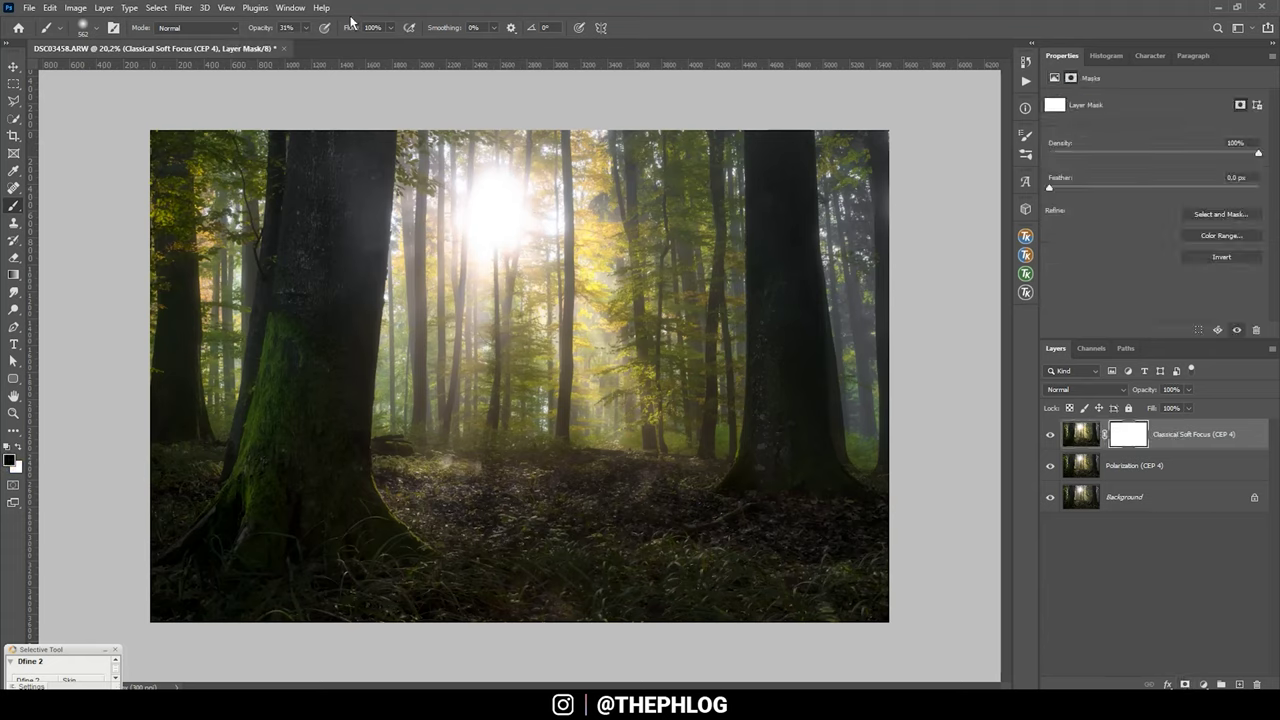
click(305, 28)
drag(318, 45, 371, 45)
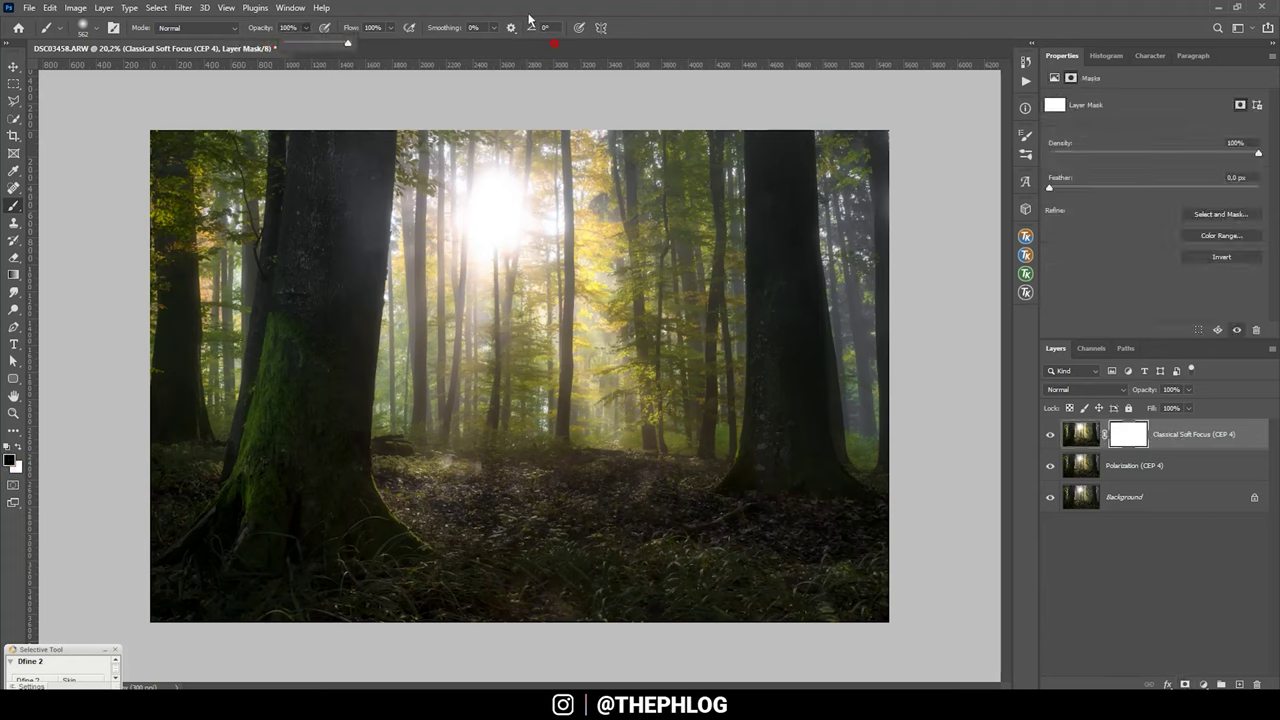
mouse_move(520, 258)
mouse_down()
mouse_move(571, 274)
mouse_move(521, 230)
mouse_up()
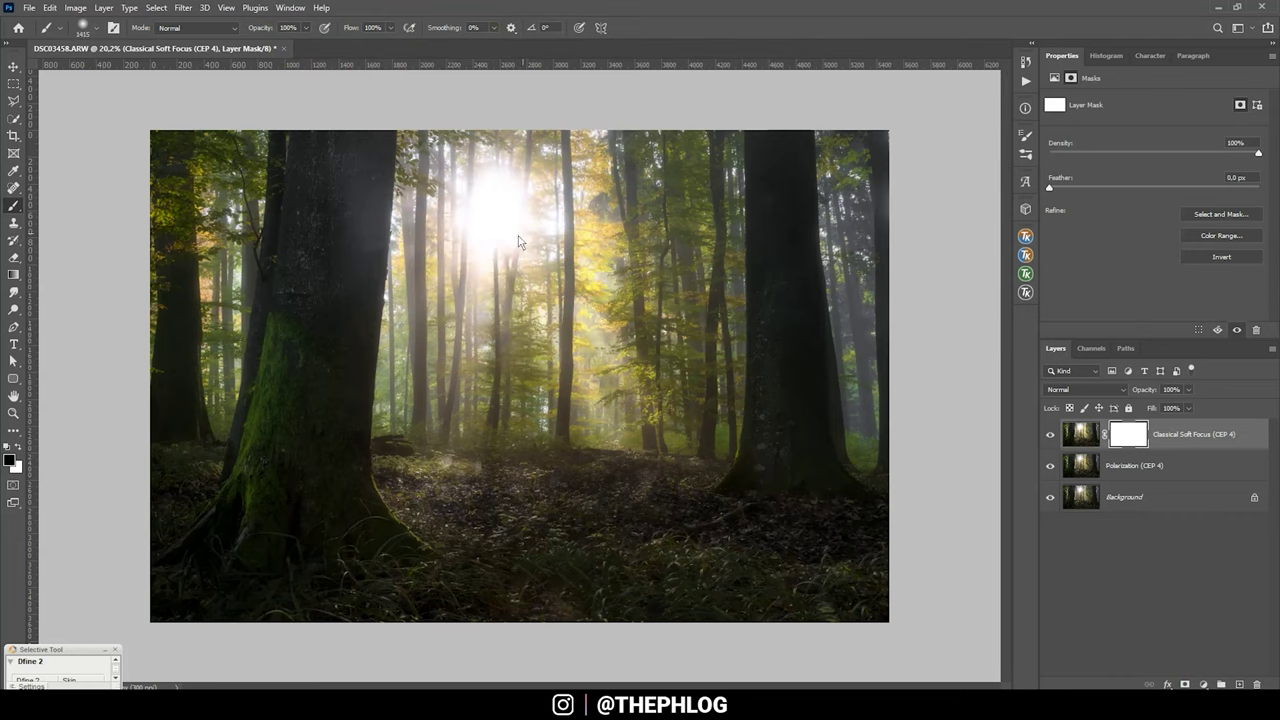
click(494, 208)
click(489, 214)
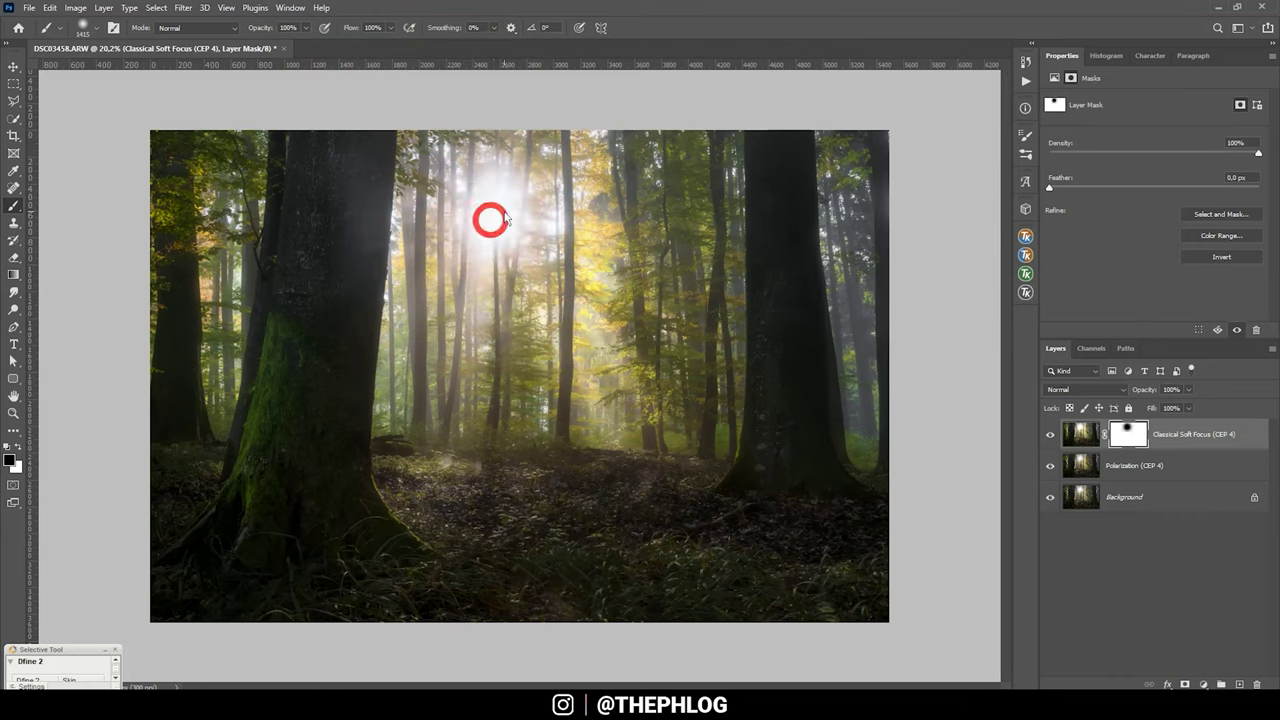
drag(509, 220, 471, 200)
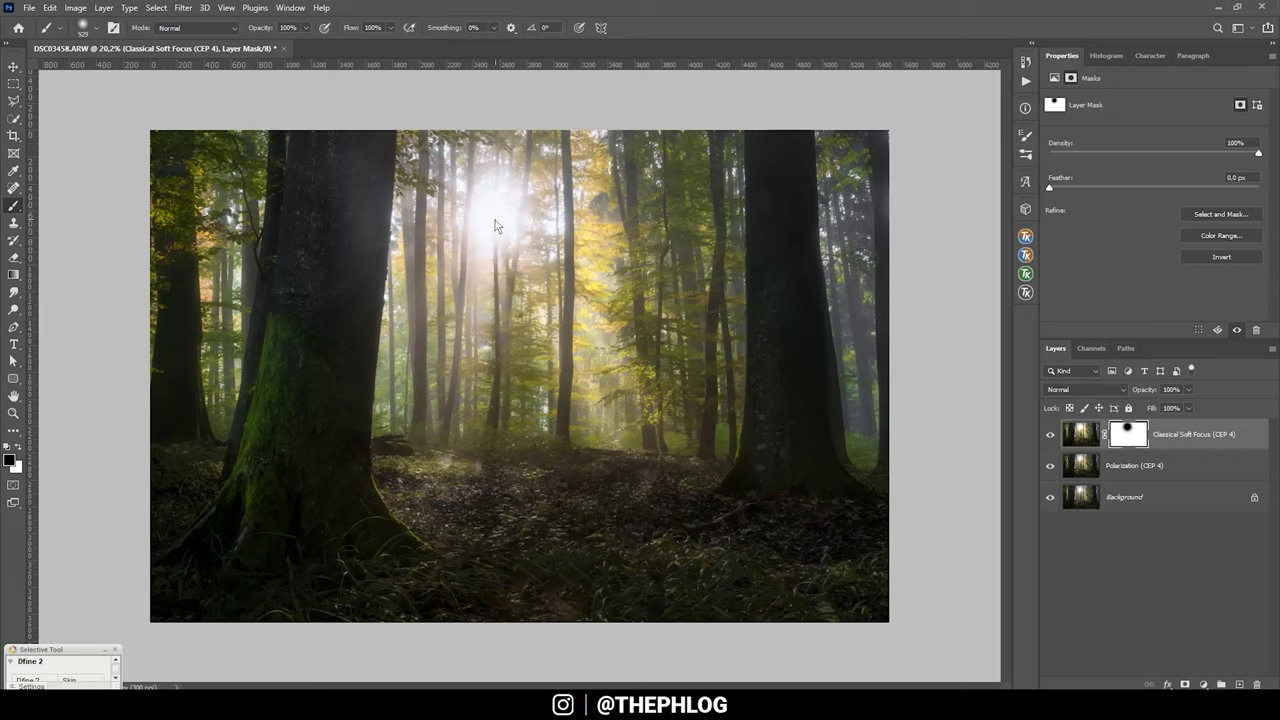
Compare the soft focus on and off, then mask the glow from the right tree trunk with a 522 brush.
click(1050, 435)
click(1050, 435)
click(1050, 435)
click(1050, 435)
drag(408, 305, 371, 297)
drag(323, 354, 346, 209)
drag(789, 437, 783, 490)
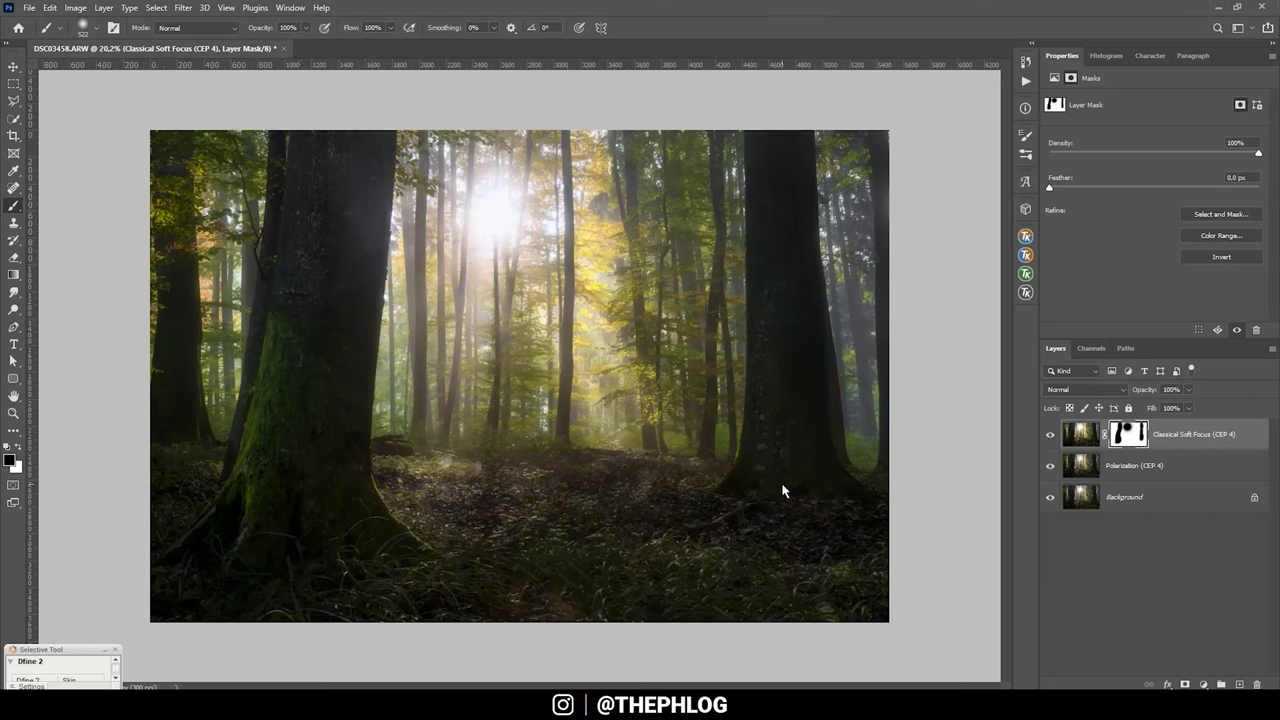